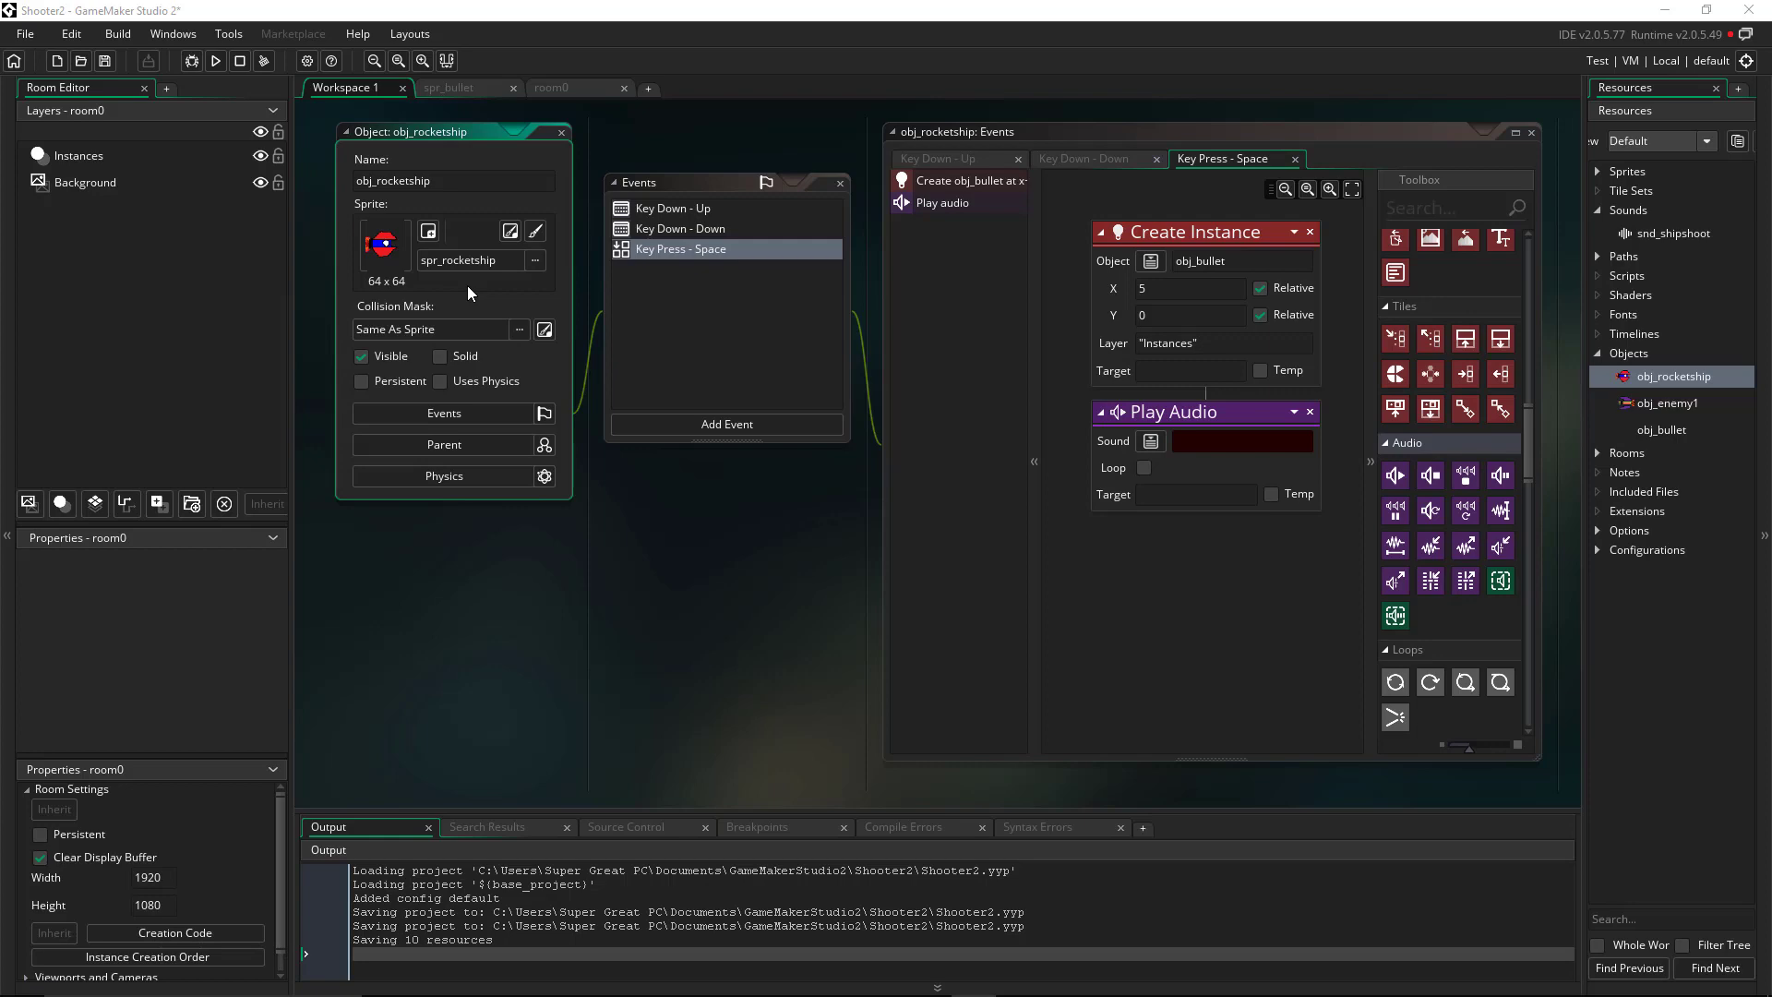
Switch to Audacity, record a shooting sound about 3.4 seconds long, and play it back.
mouse_move(668, 994)
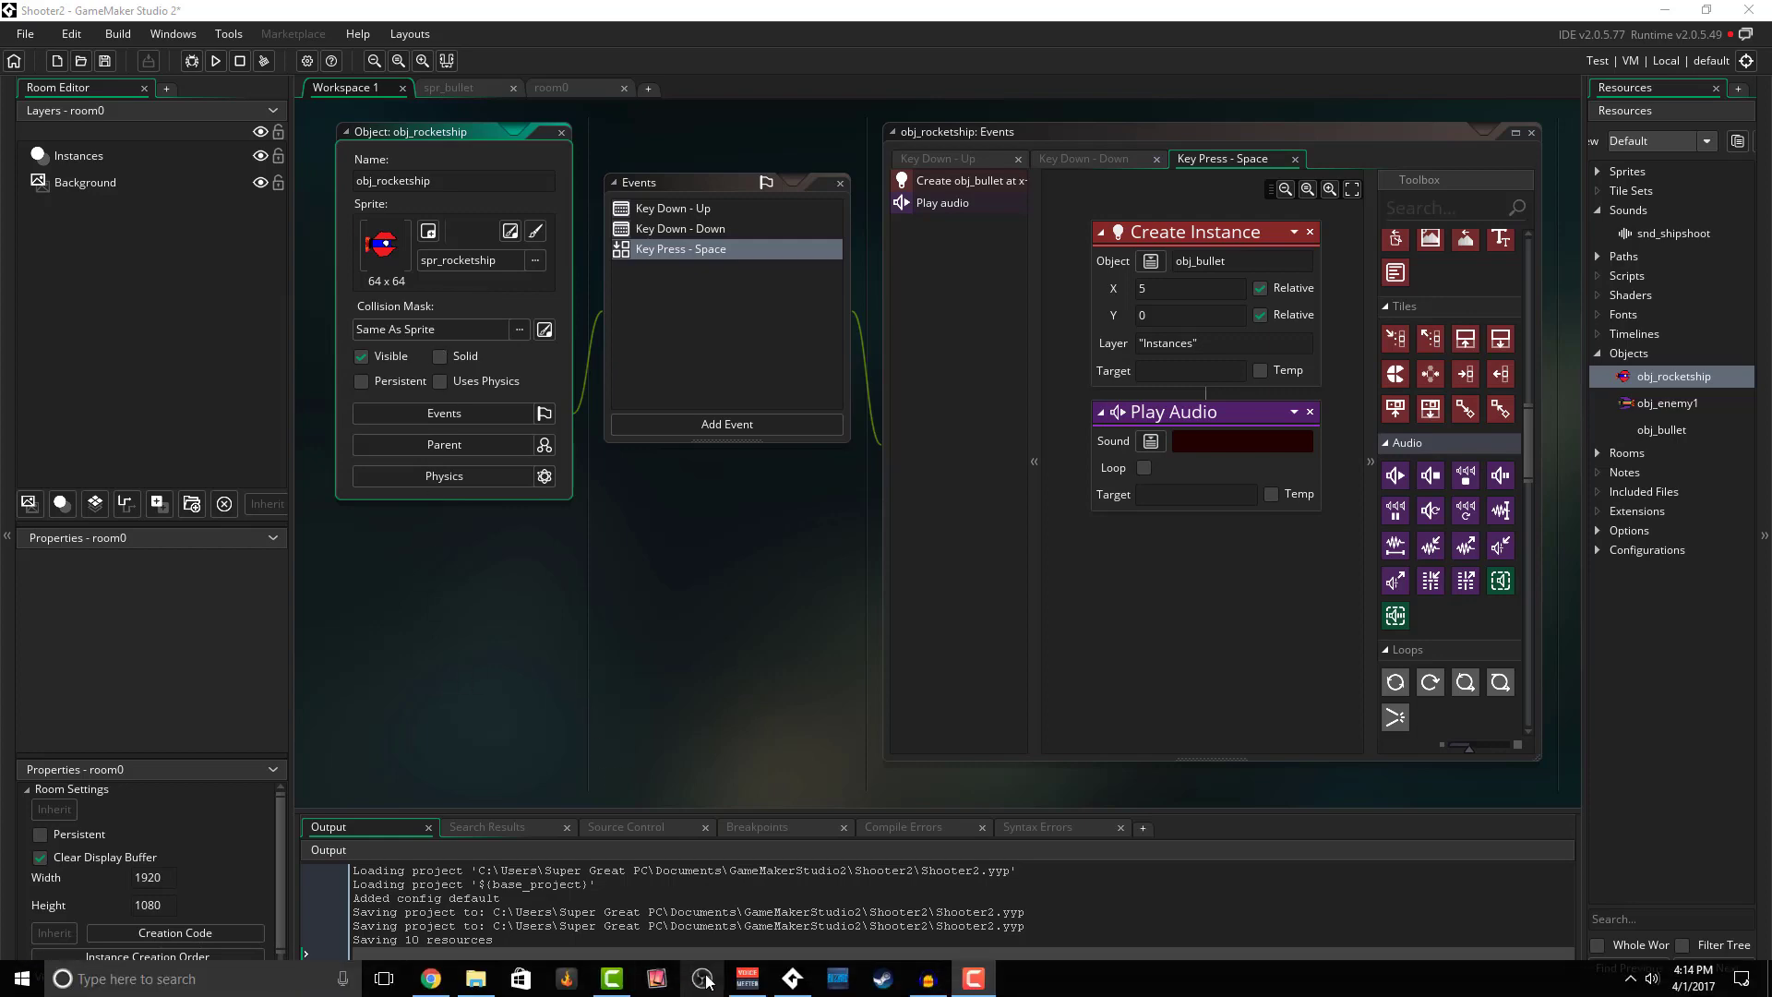
click(927, 978)
drag(853, 193, 975, 203)
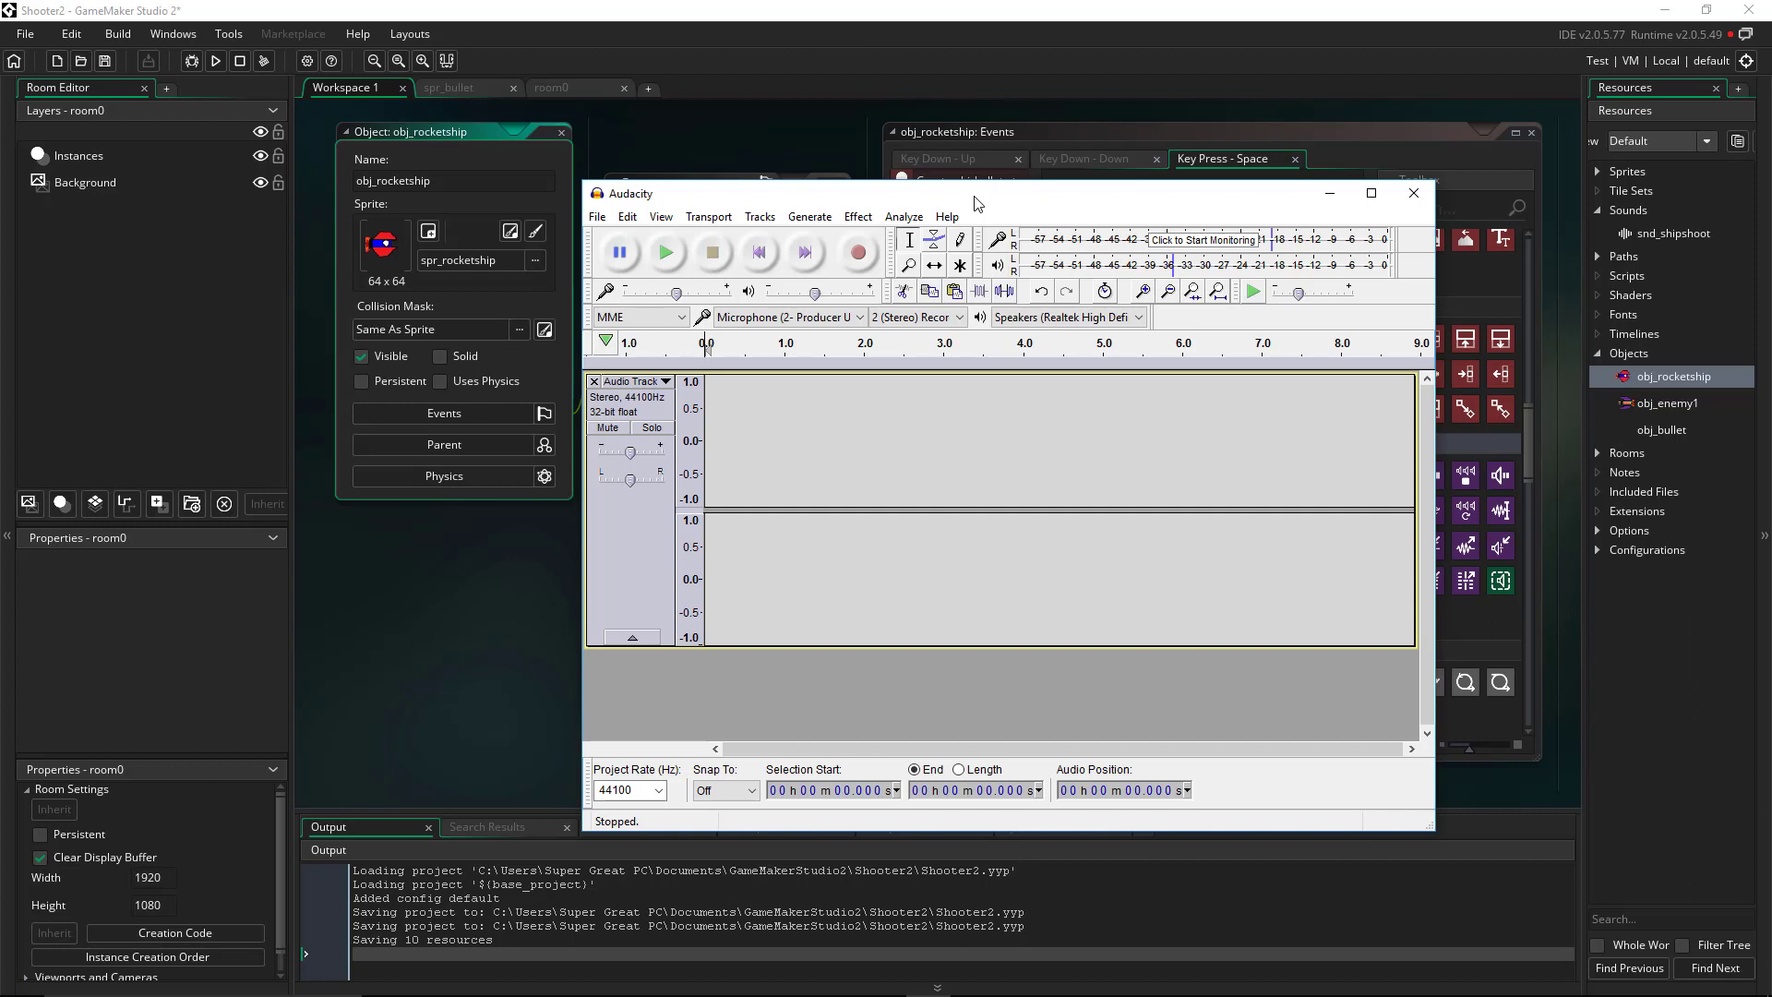
drag(978, 202, 834, 205)
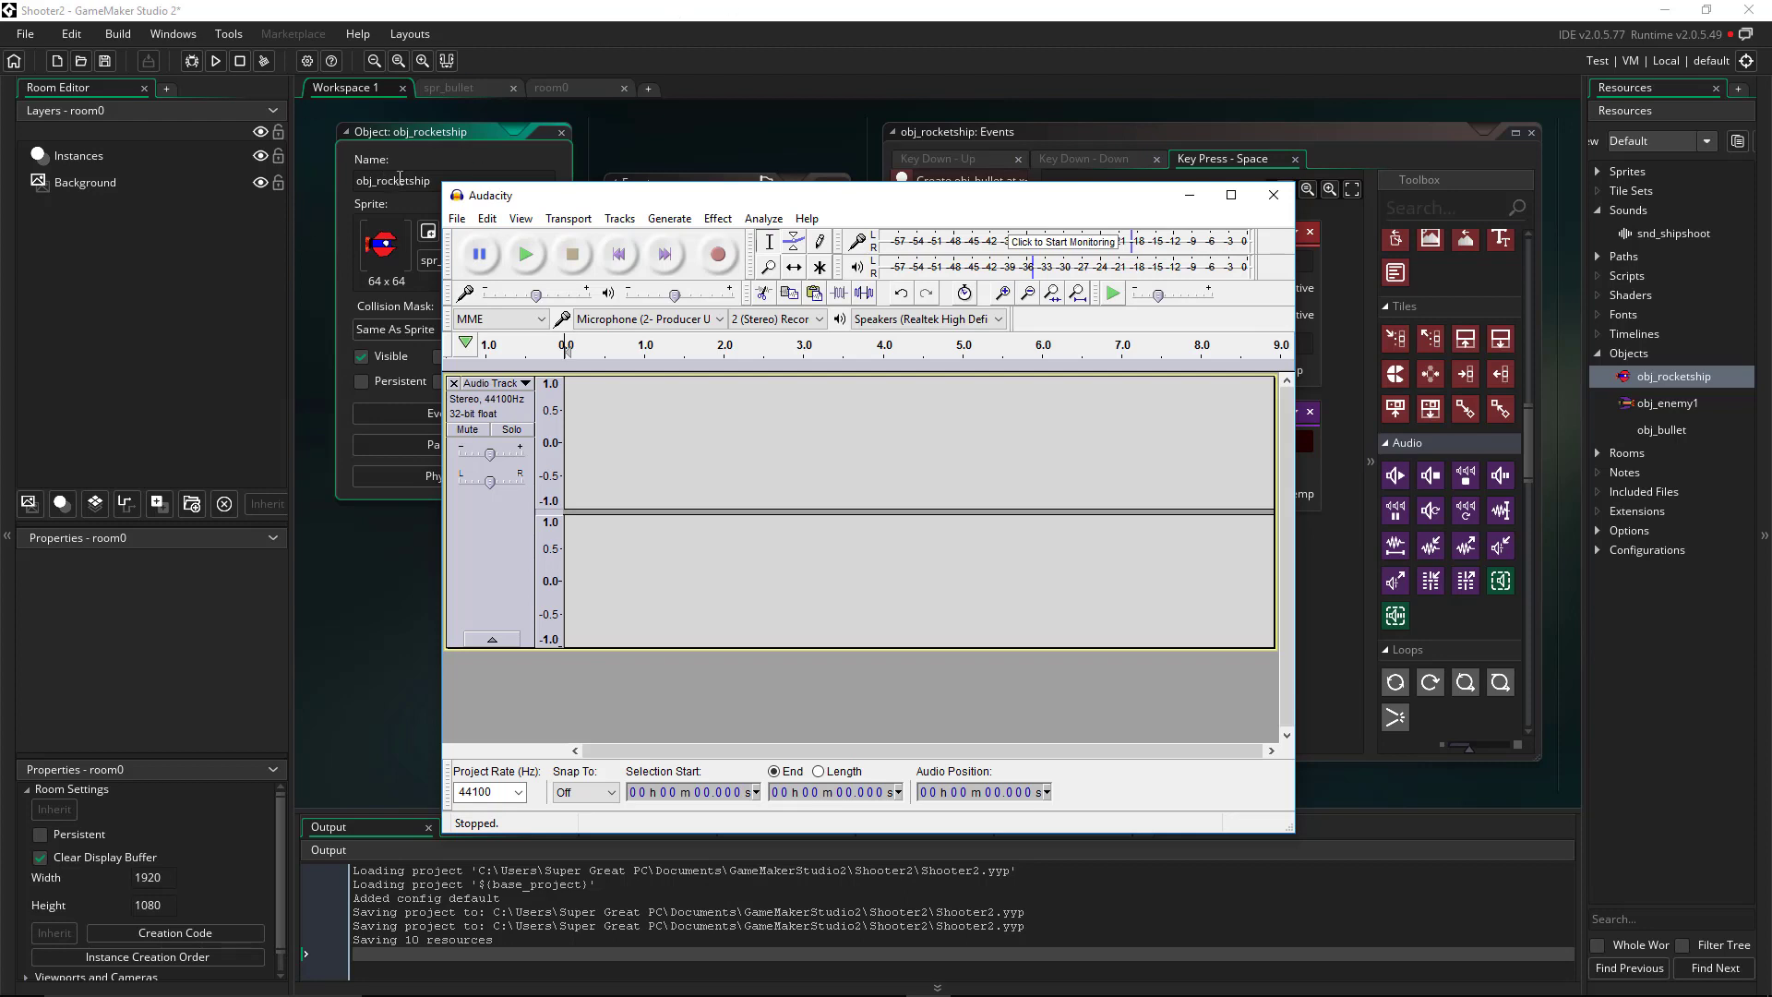
click(719, 255)
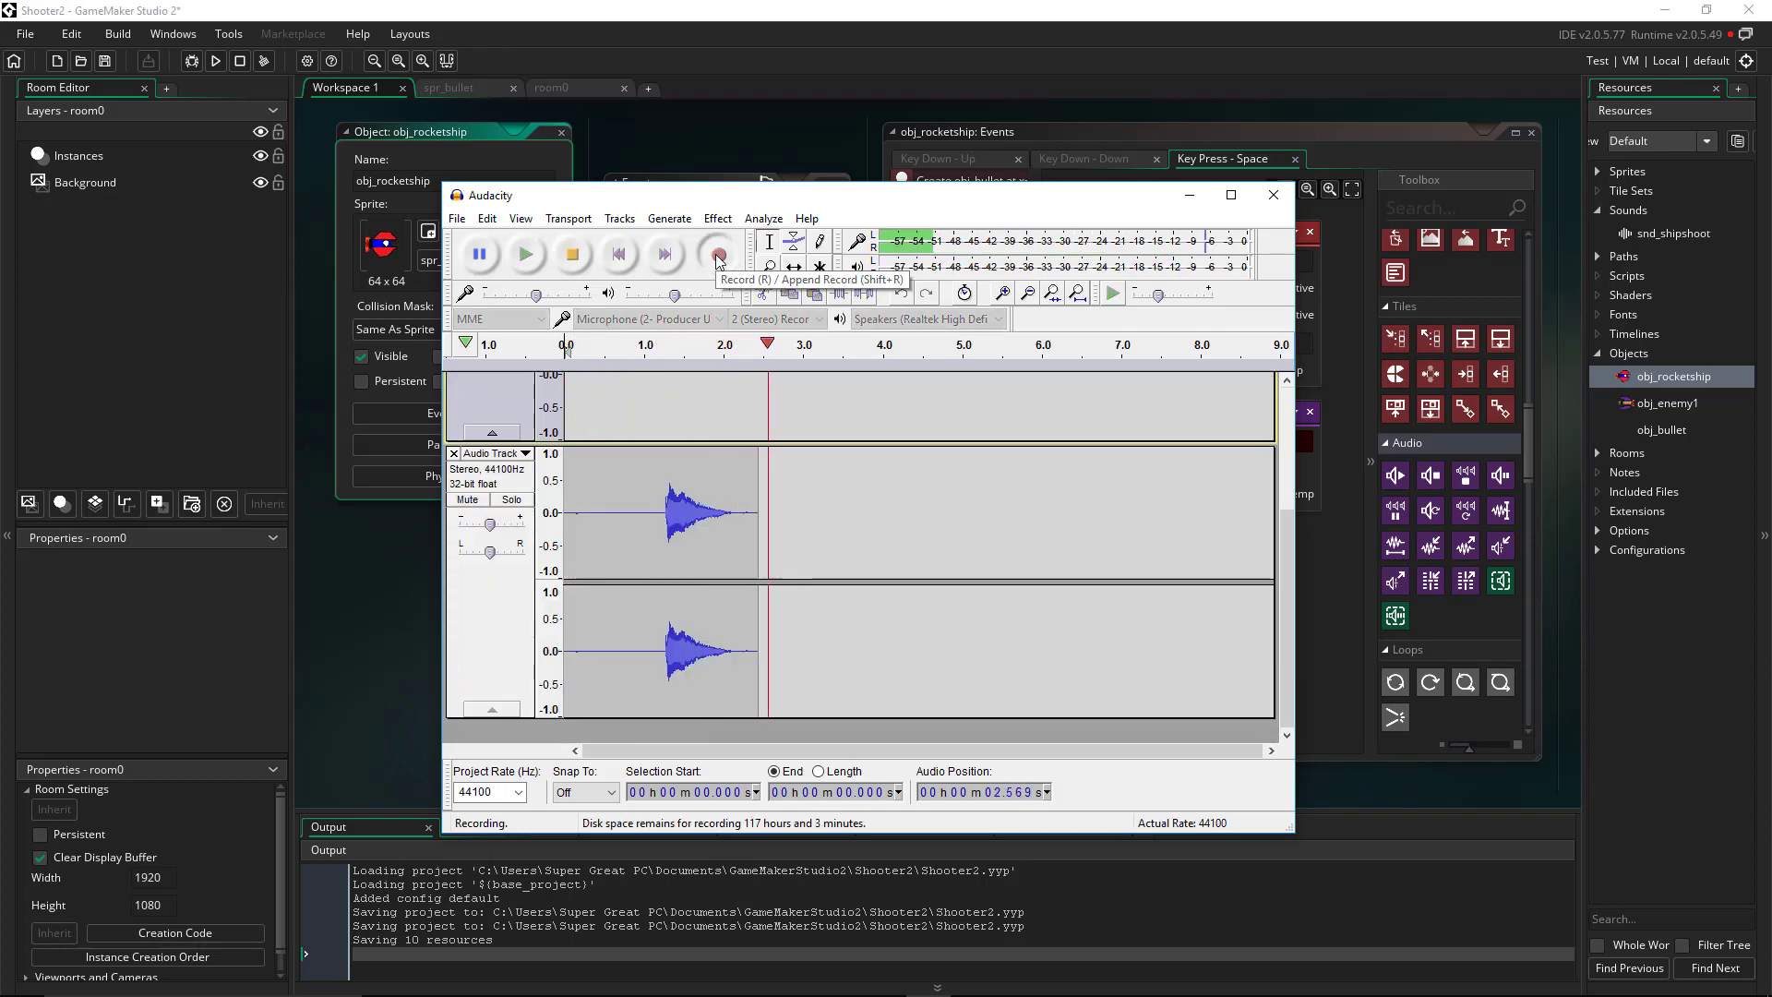
click(580, 259)
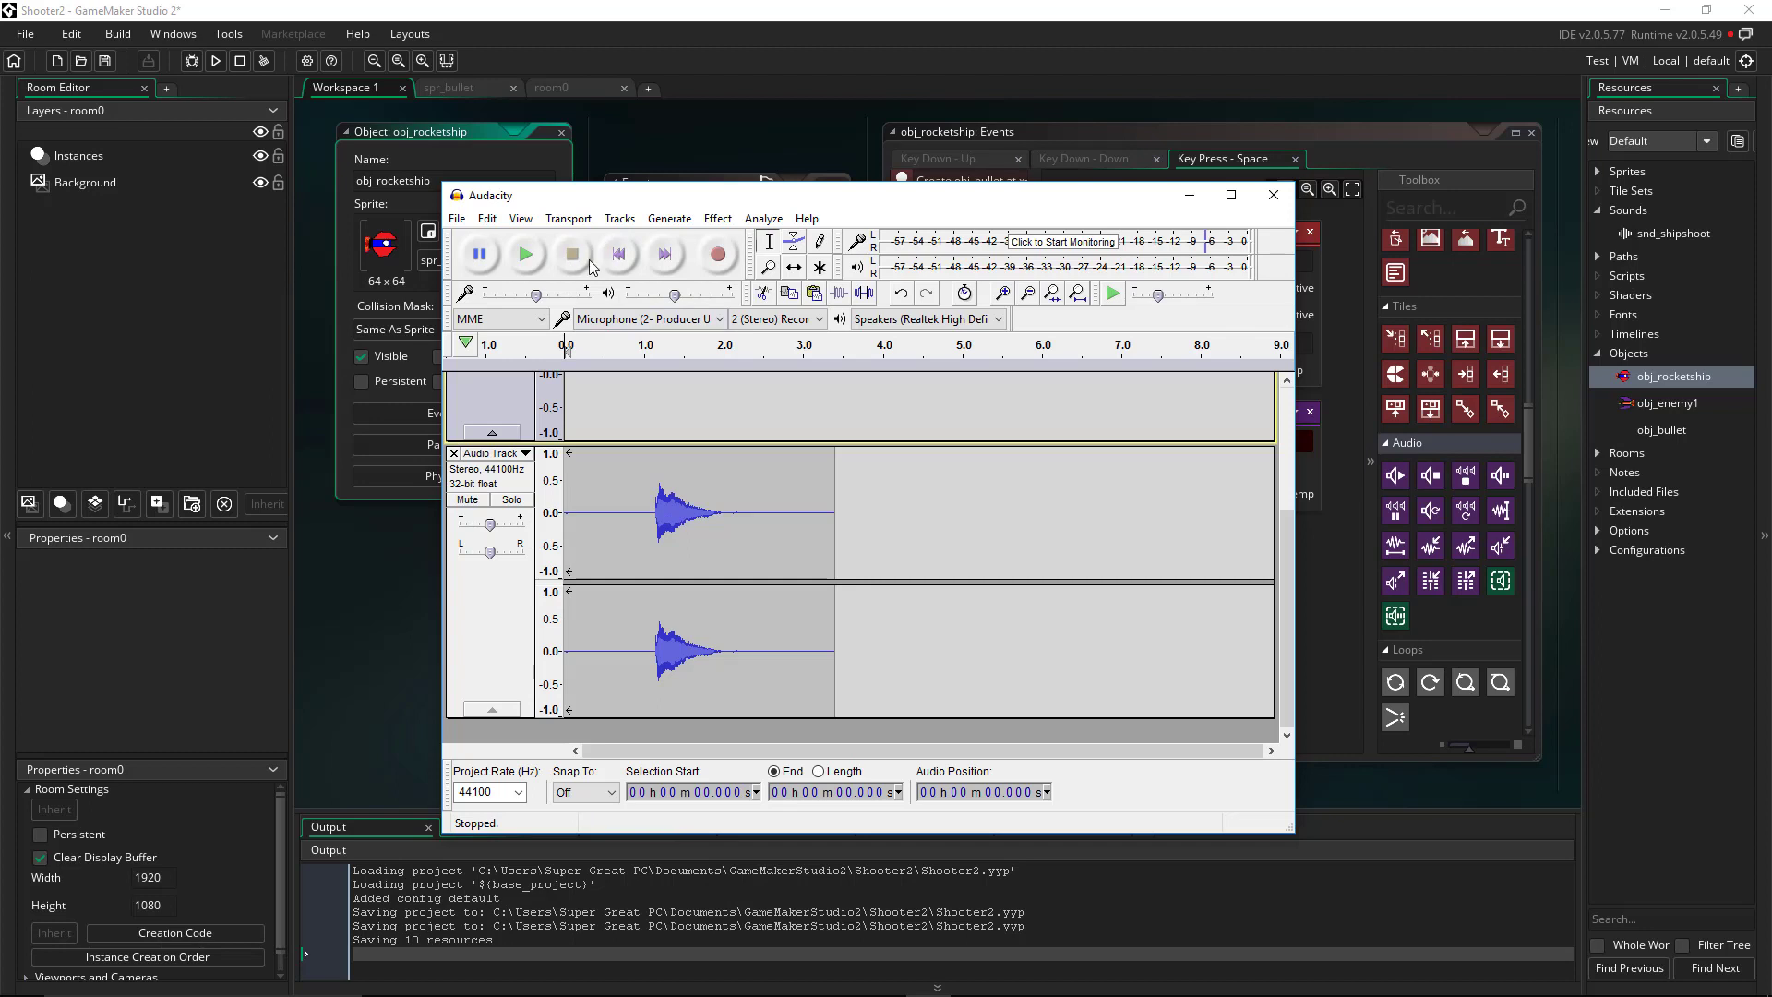
click(528, 259)
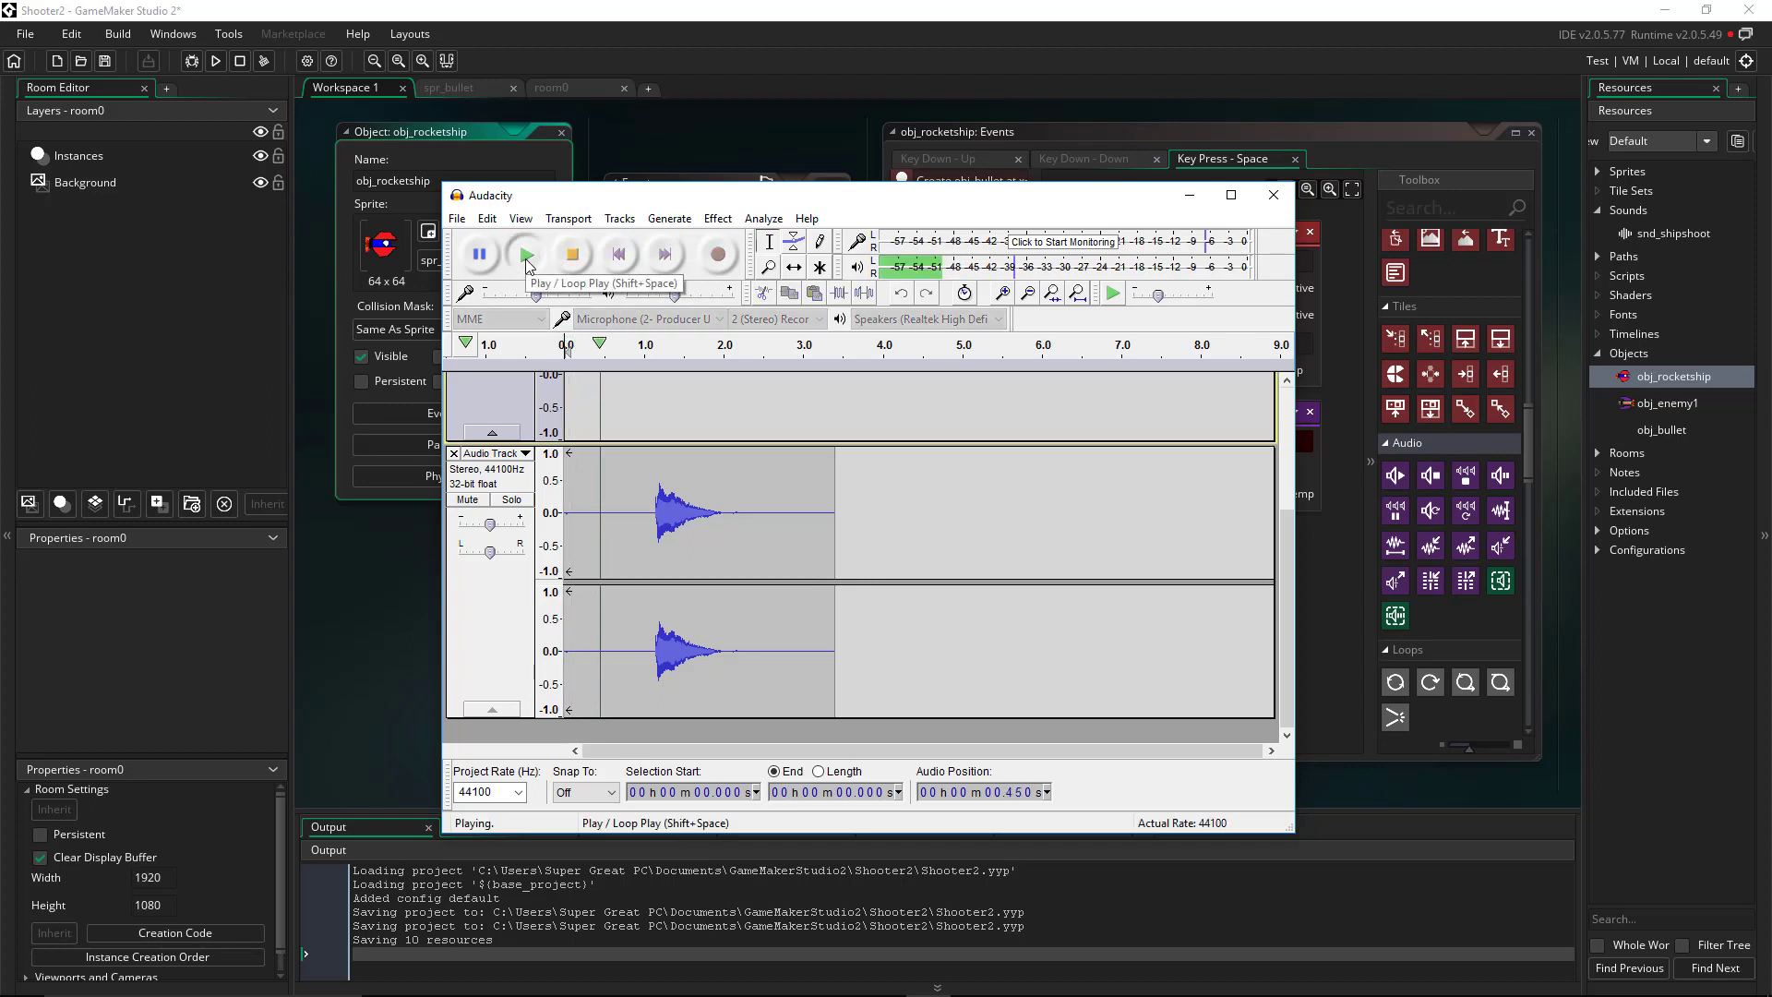
click(573, 263)
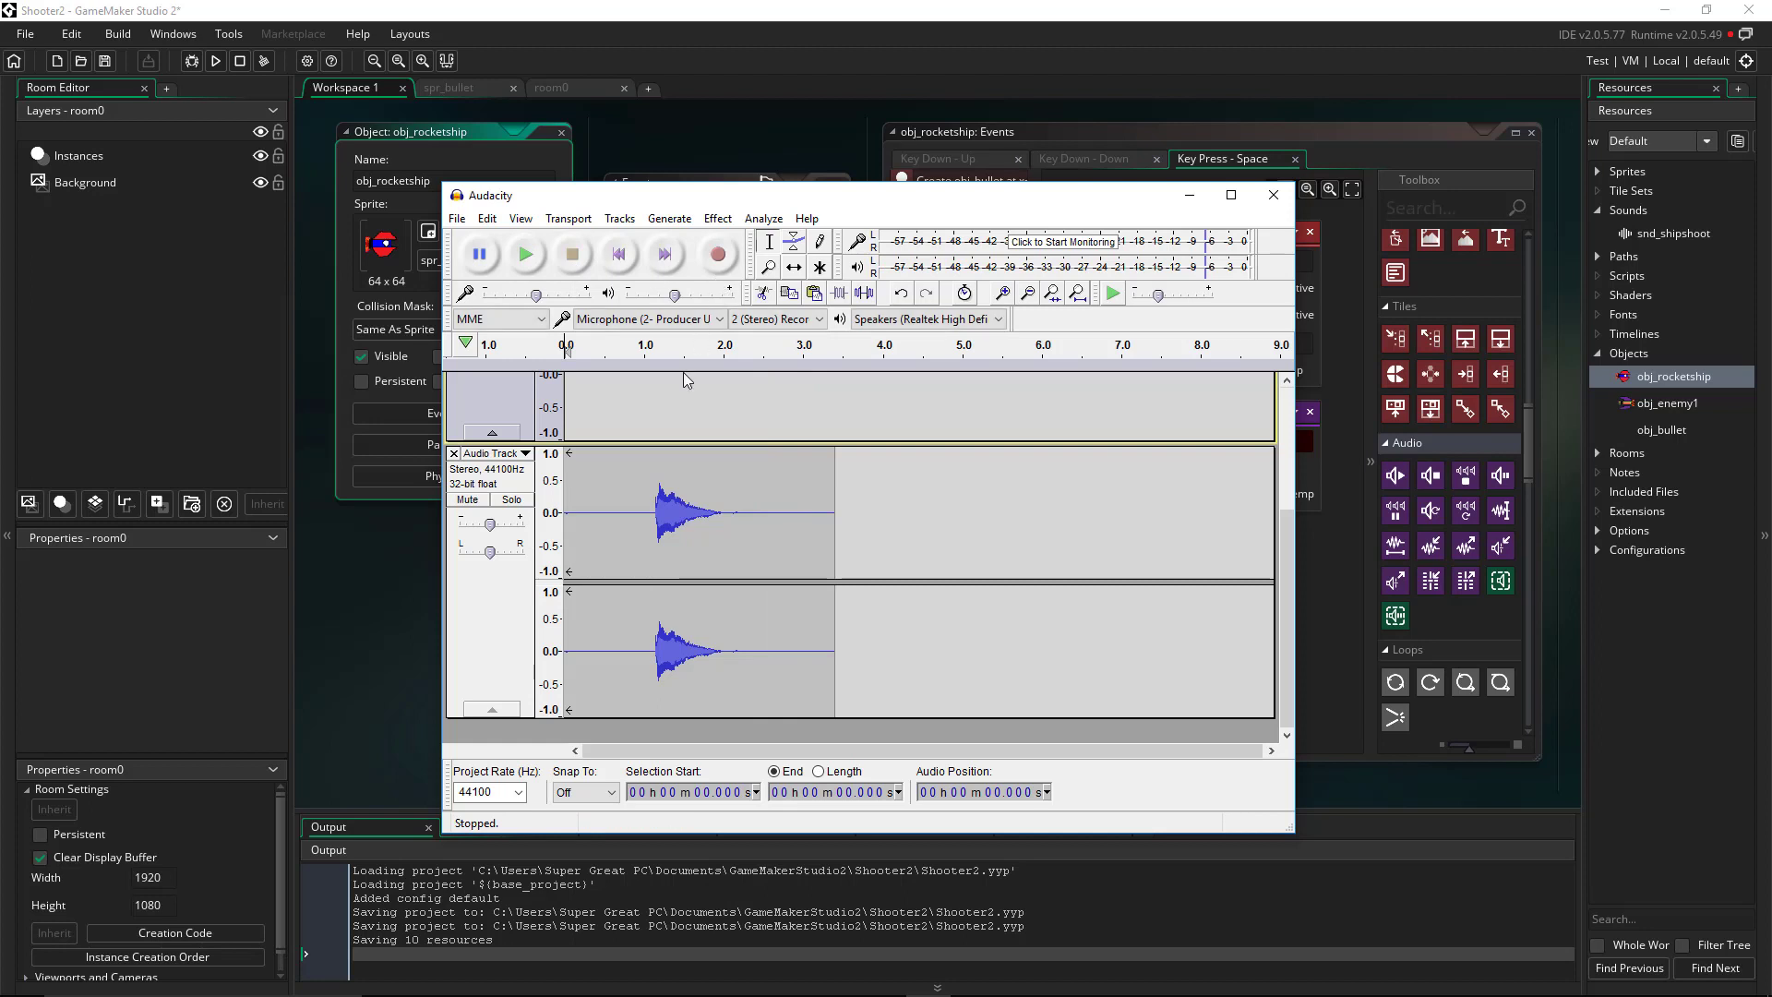
Trim the recording by deleting about the first 1.08 seconds and the silence after about 0.975 seconds, and play the result.
drag(647, 508, 564, 511)
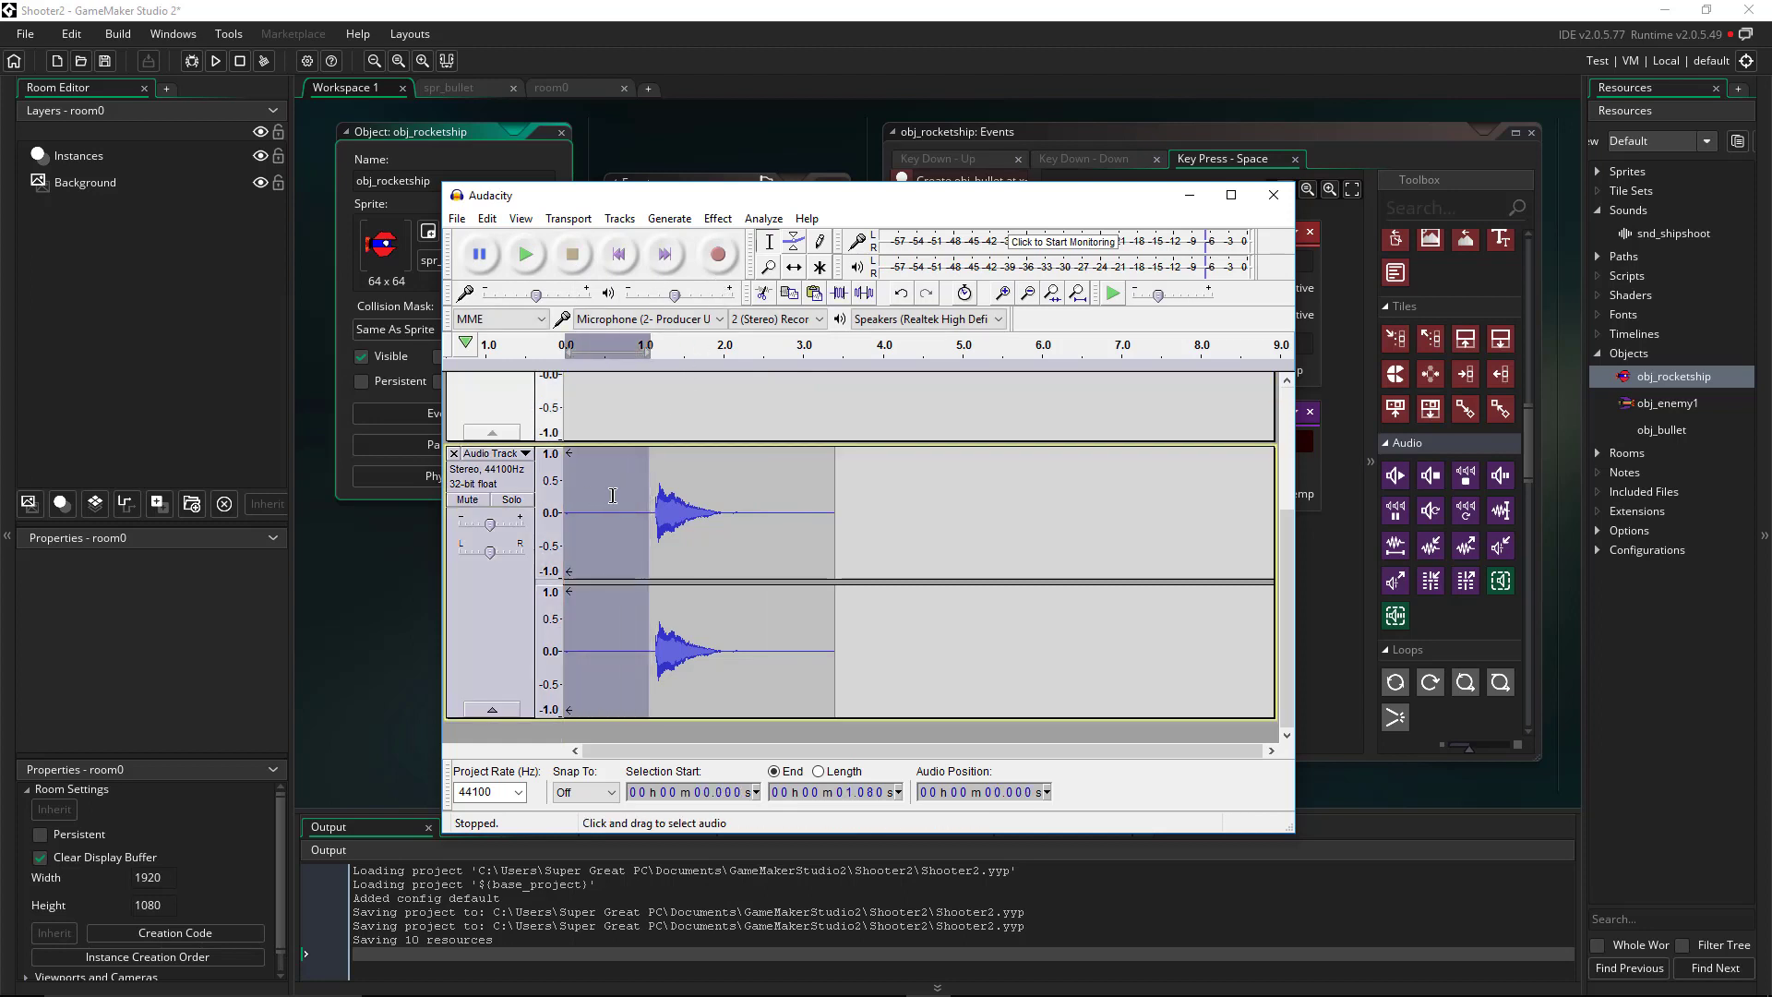
key(Delete)
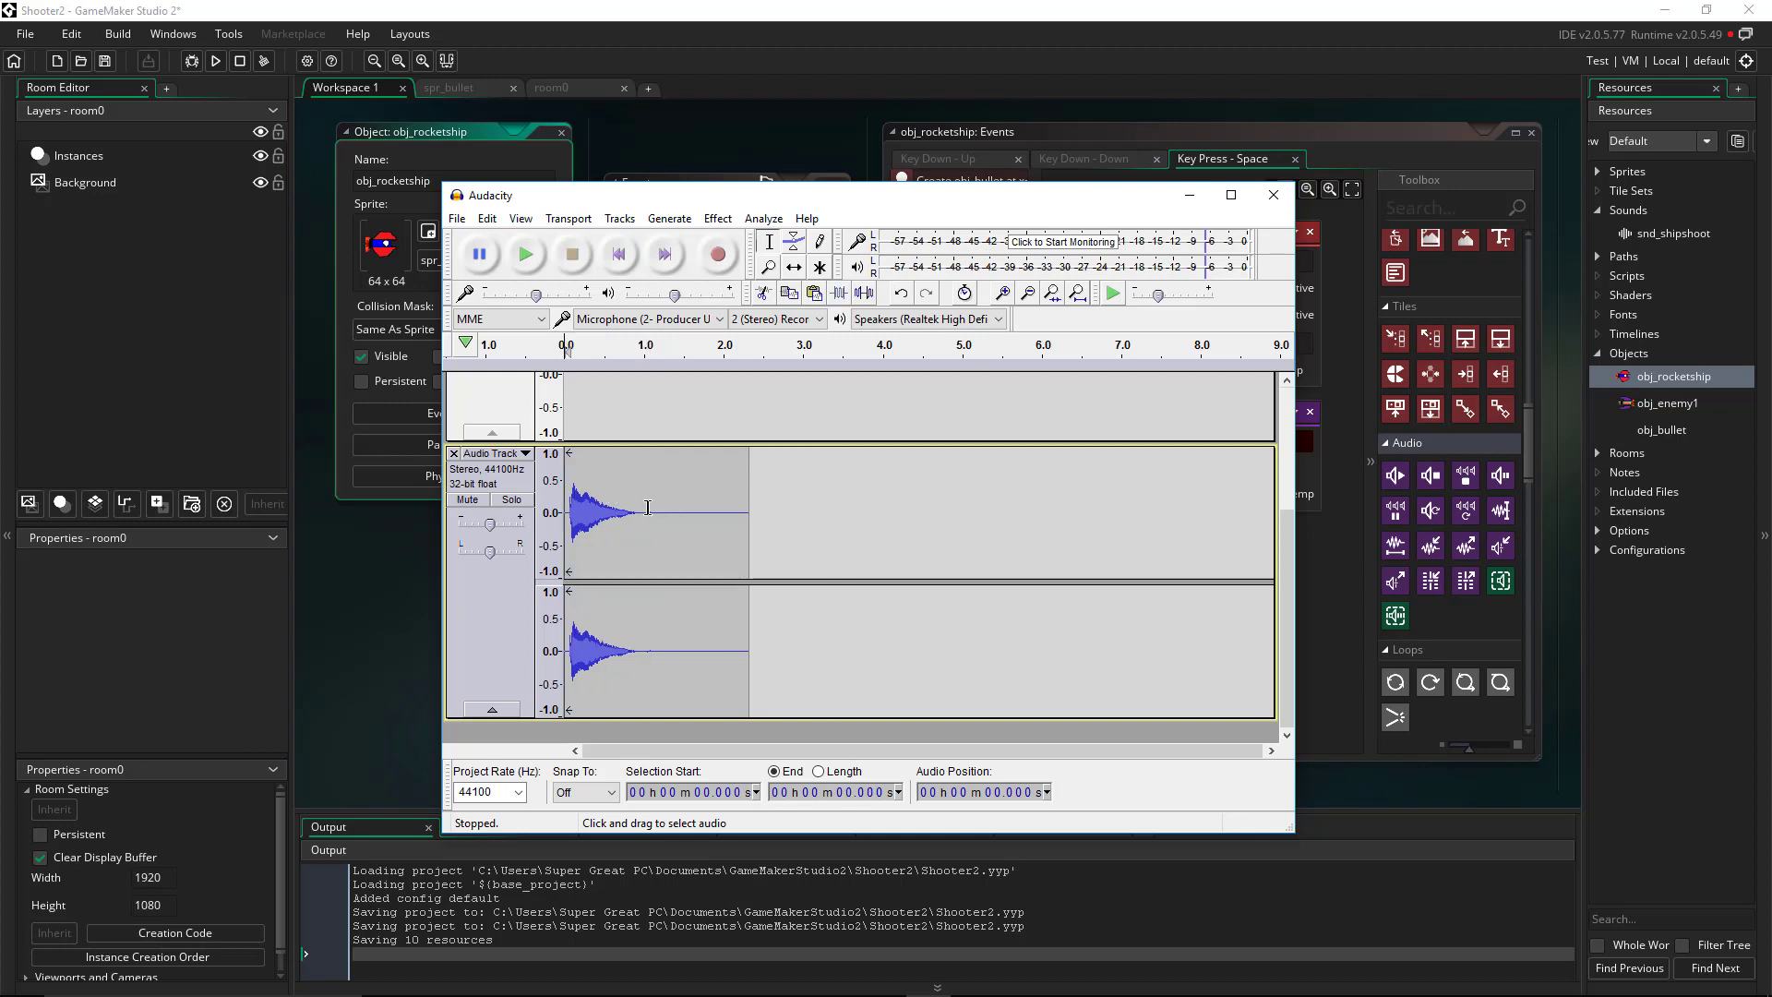
drag(643, 508, 769, 522)
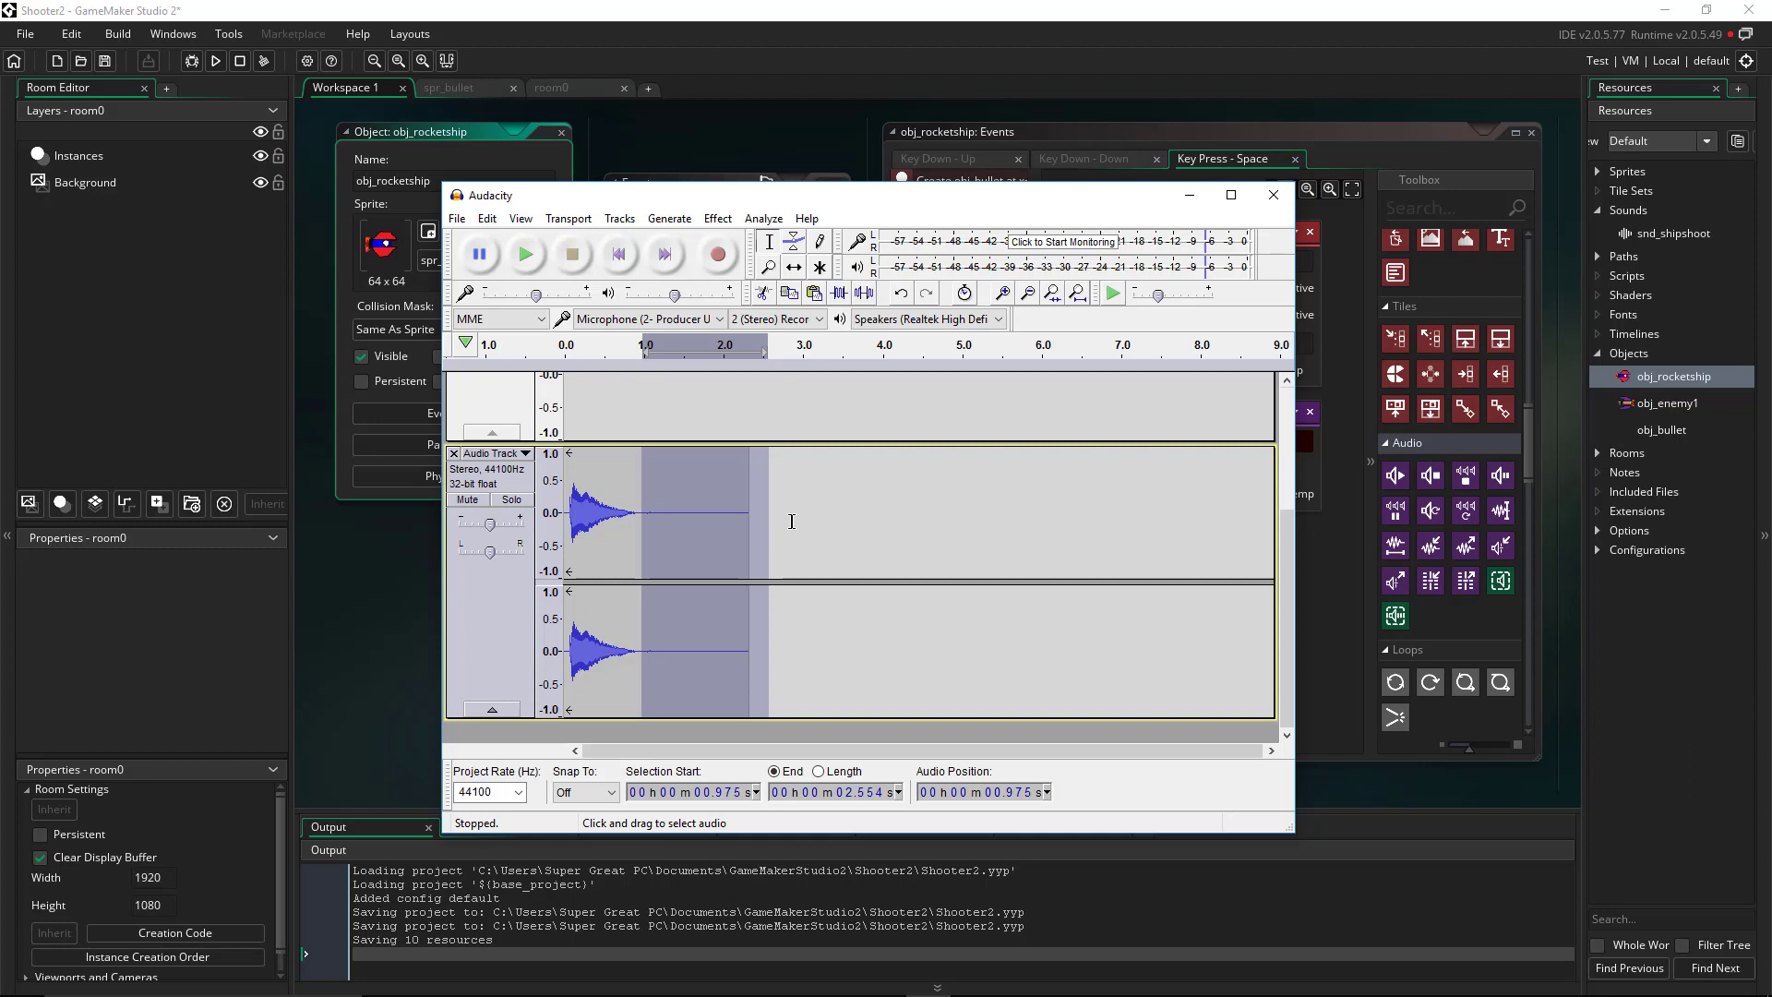
key(Delete)
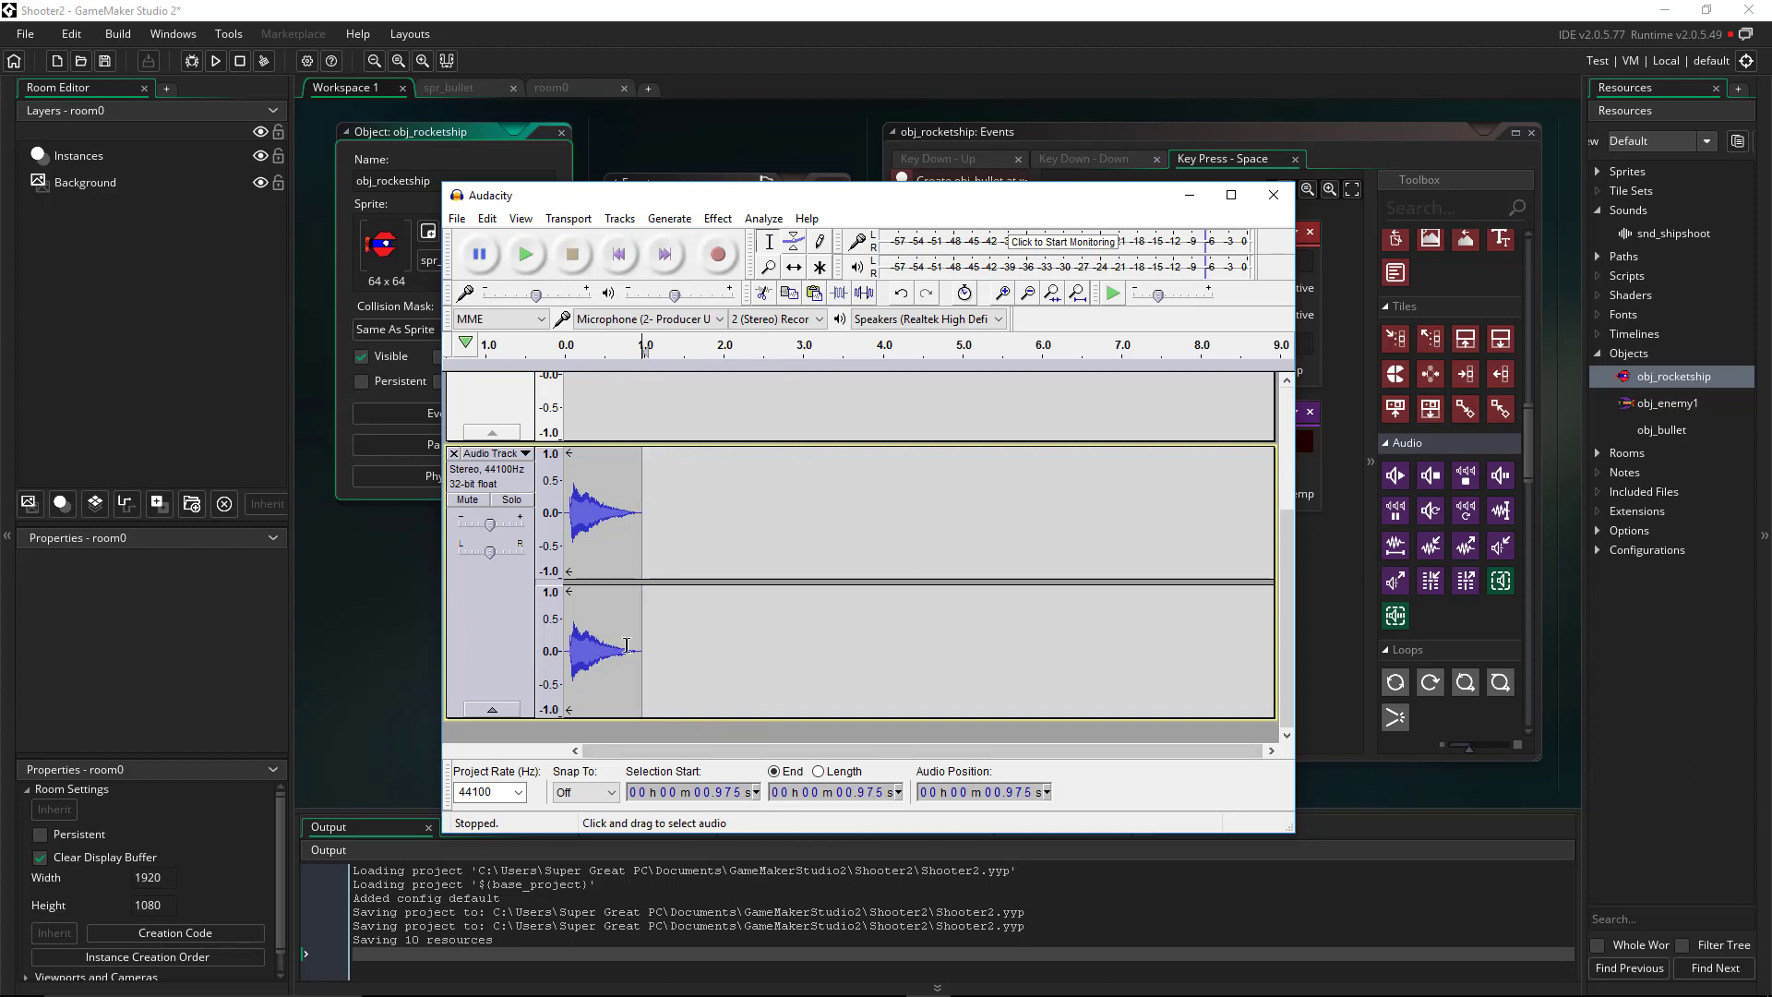
click(527, 254)
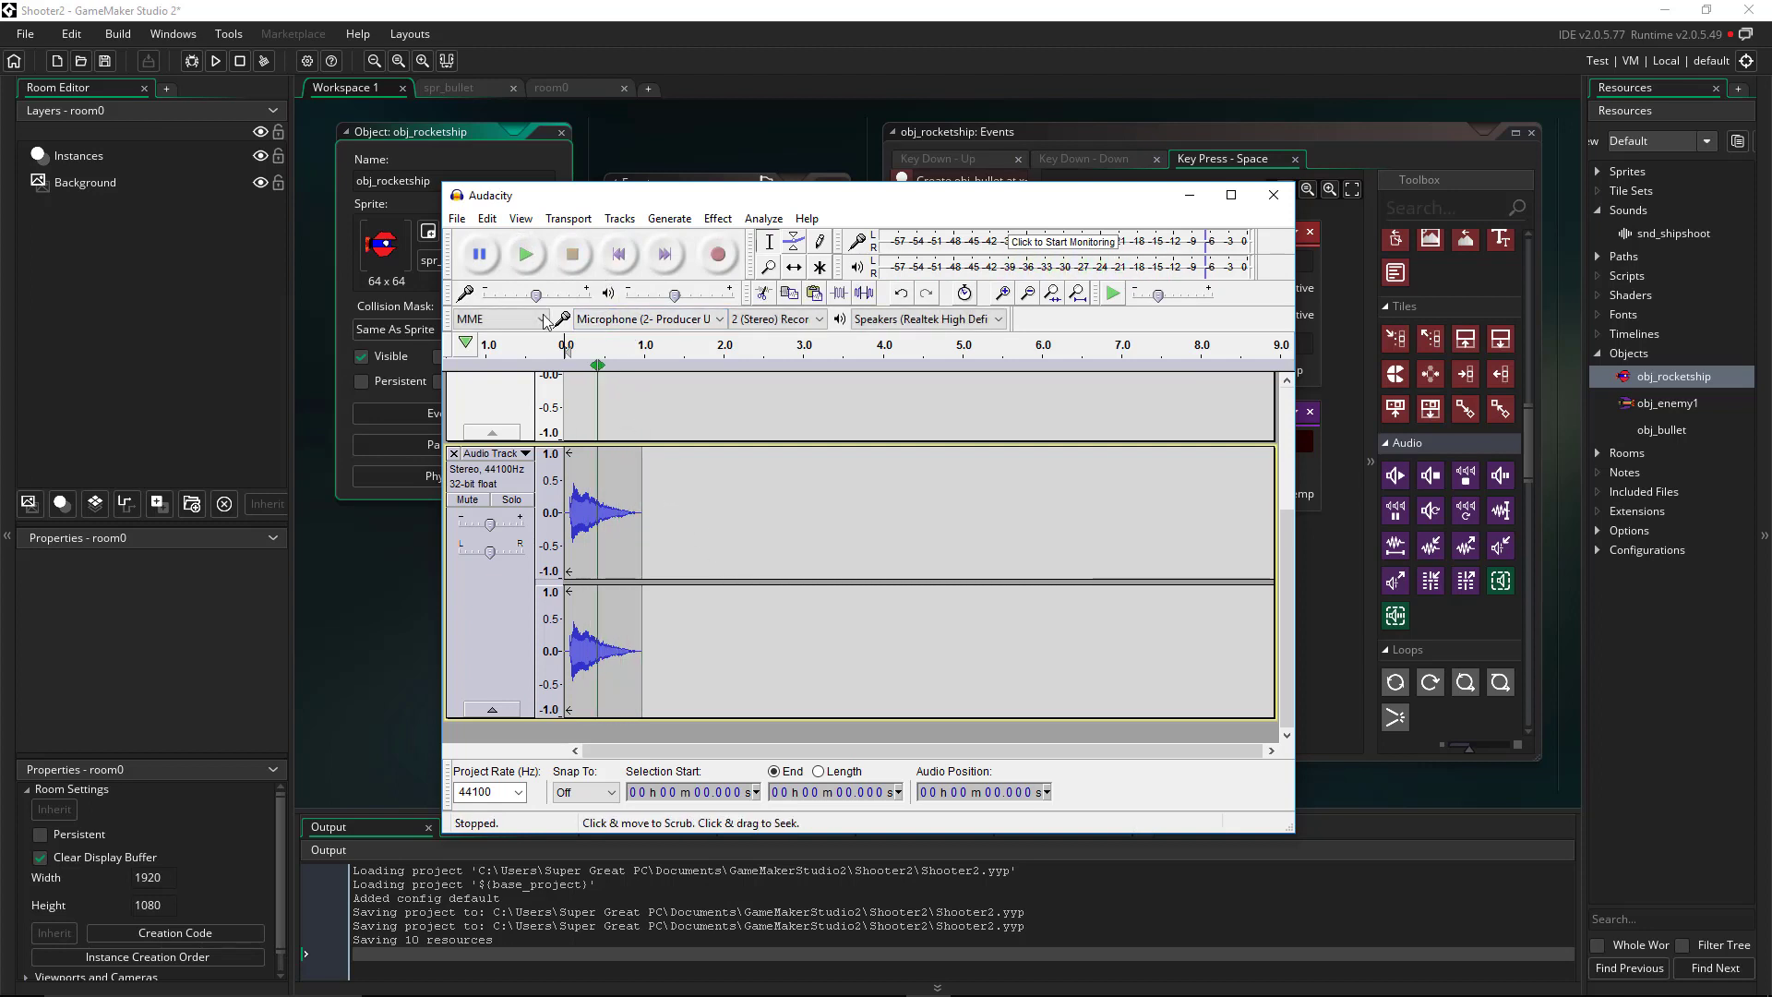
Export the audio as a WAV (Microsoft) signed 16-bit PCM file named shipshoot in the Sound recordings folder under Documents.
click(459, 224)
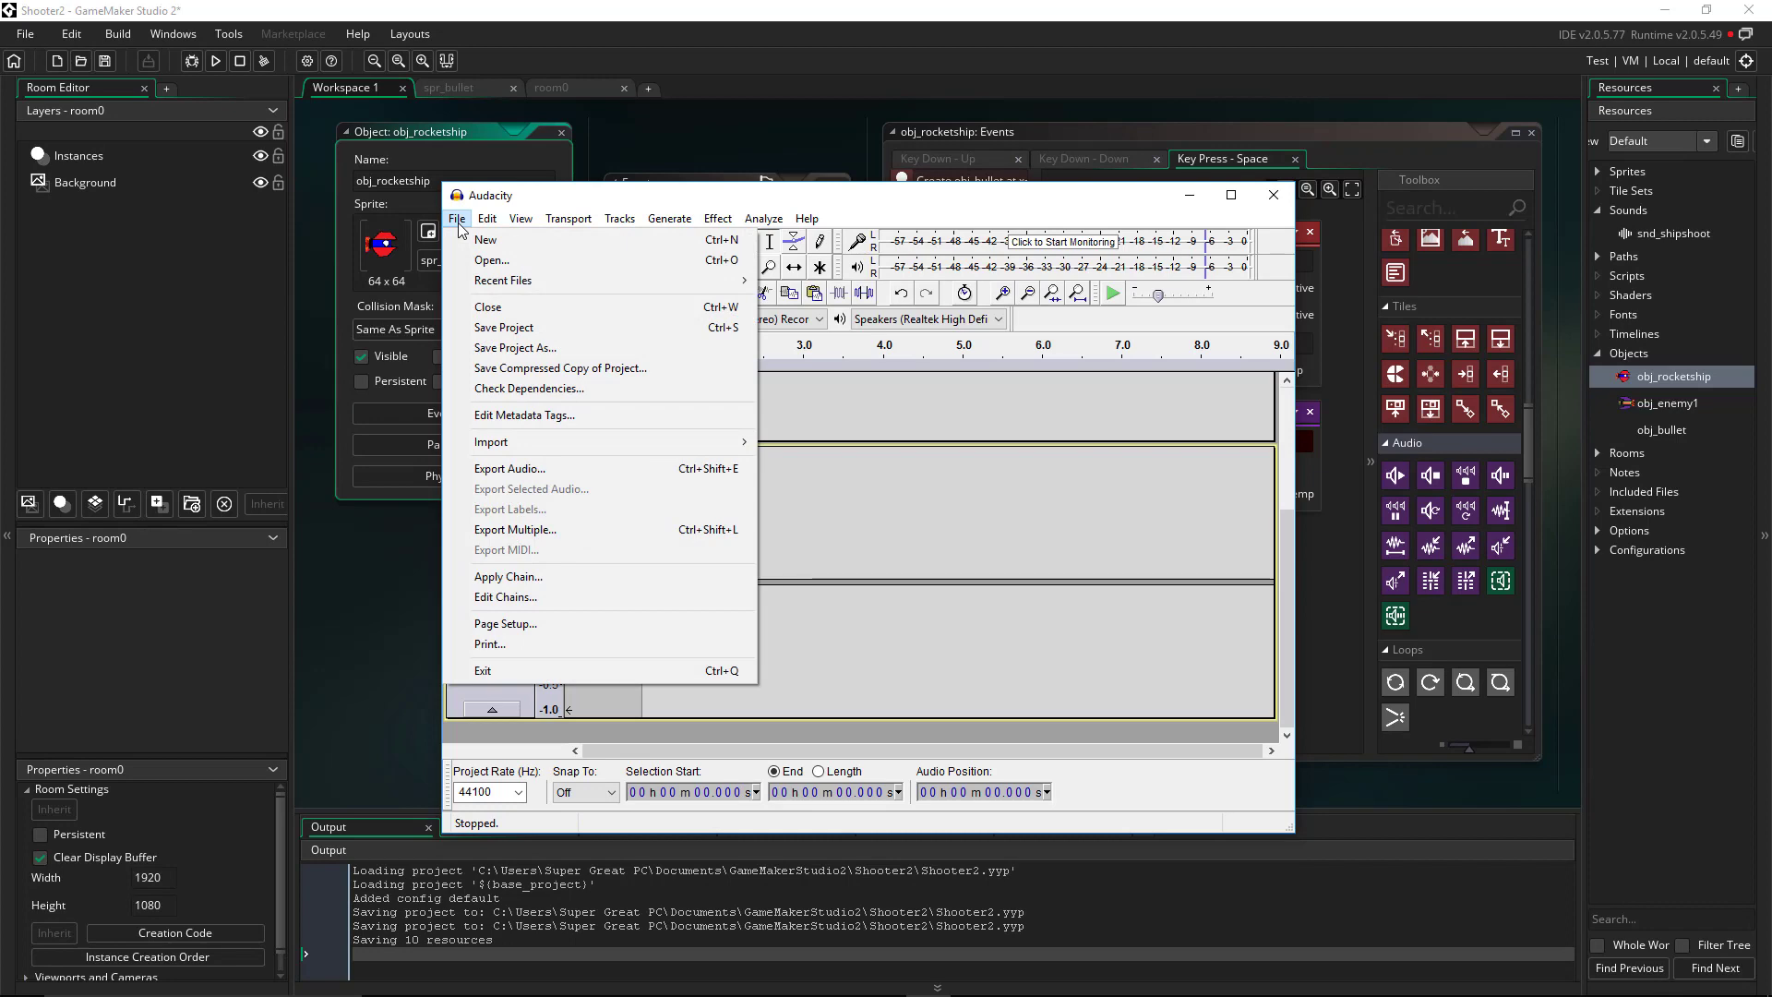
click(510, 473)
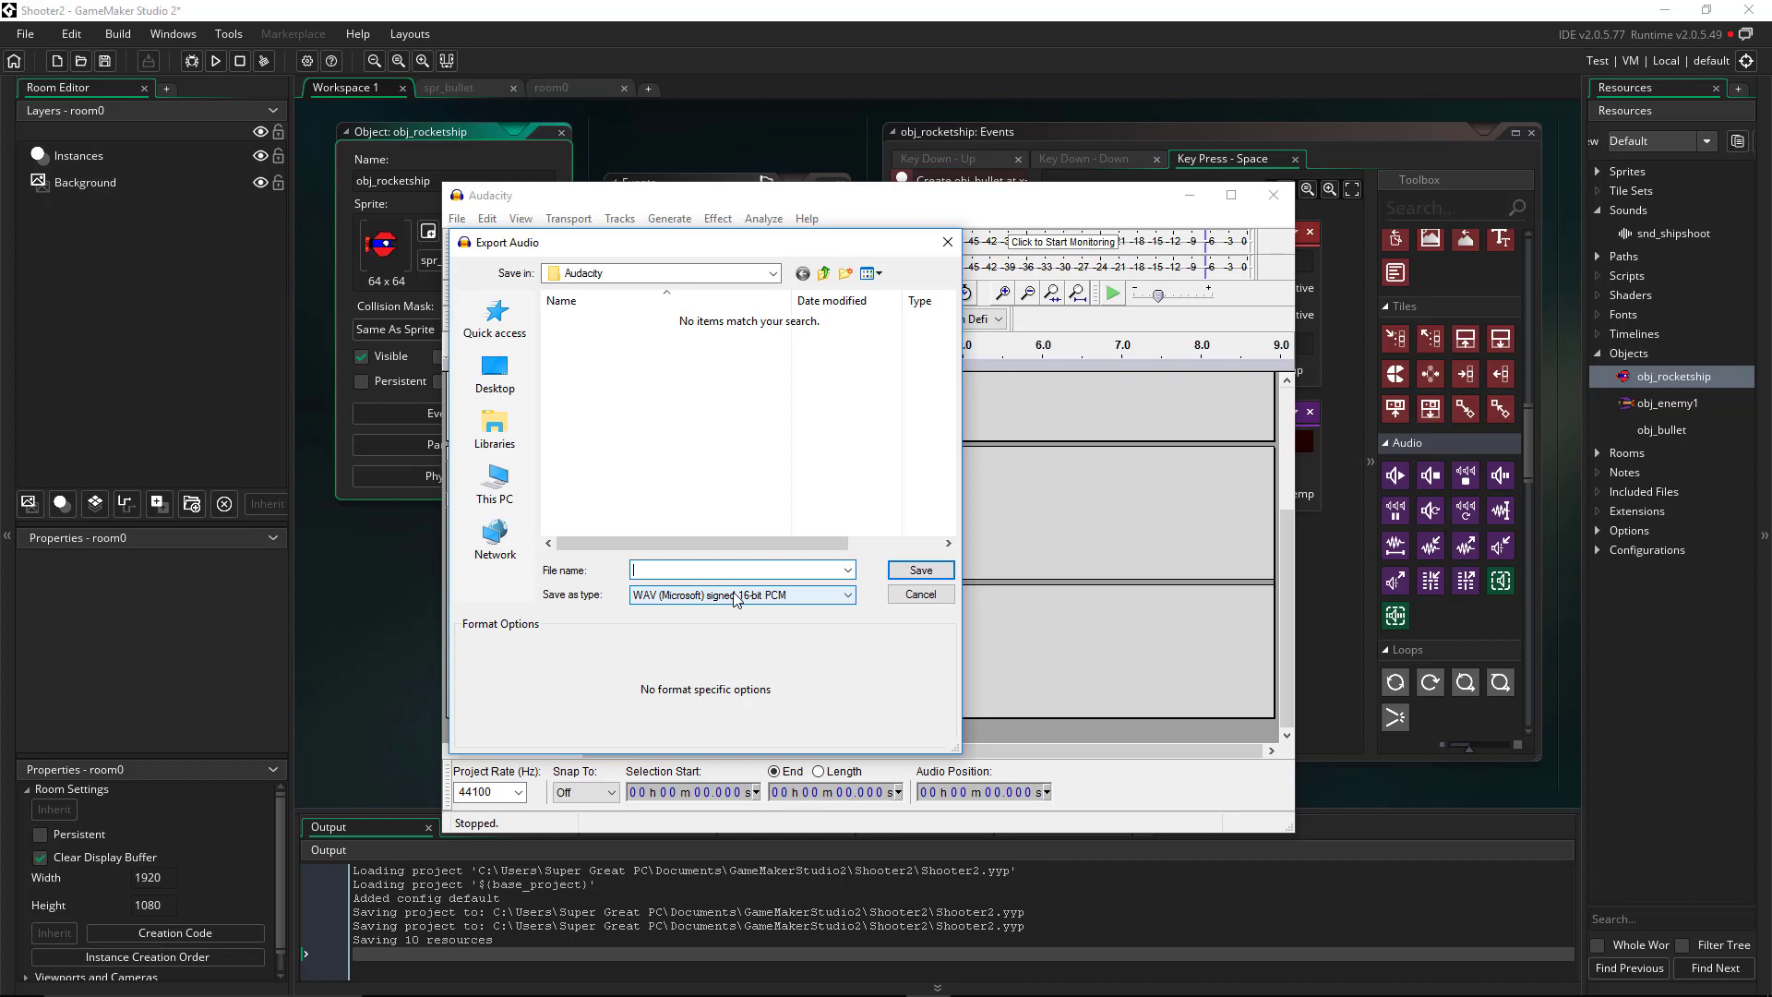
click(511, 492)
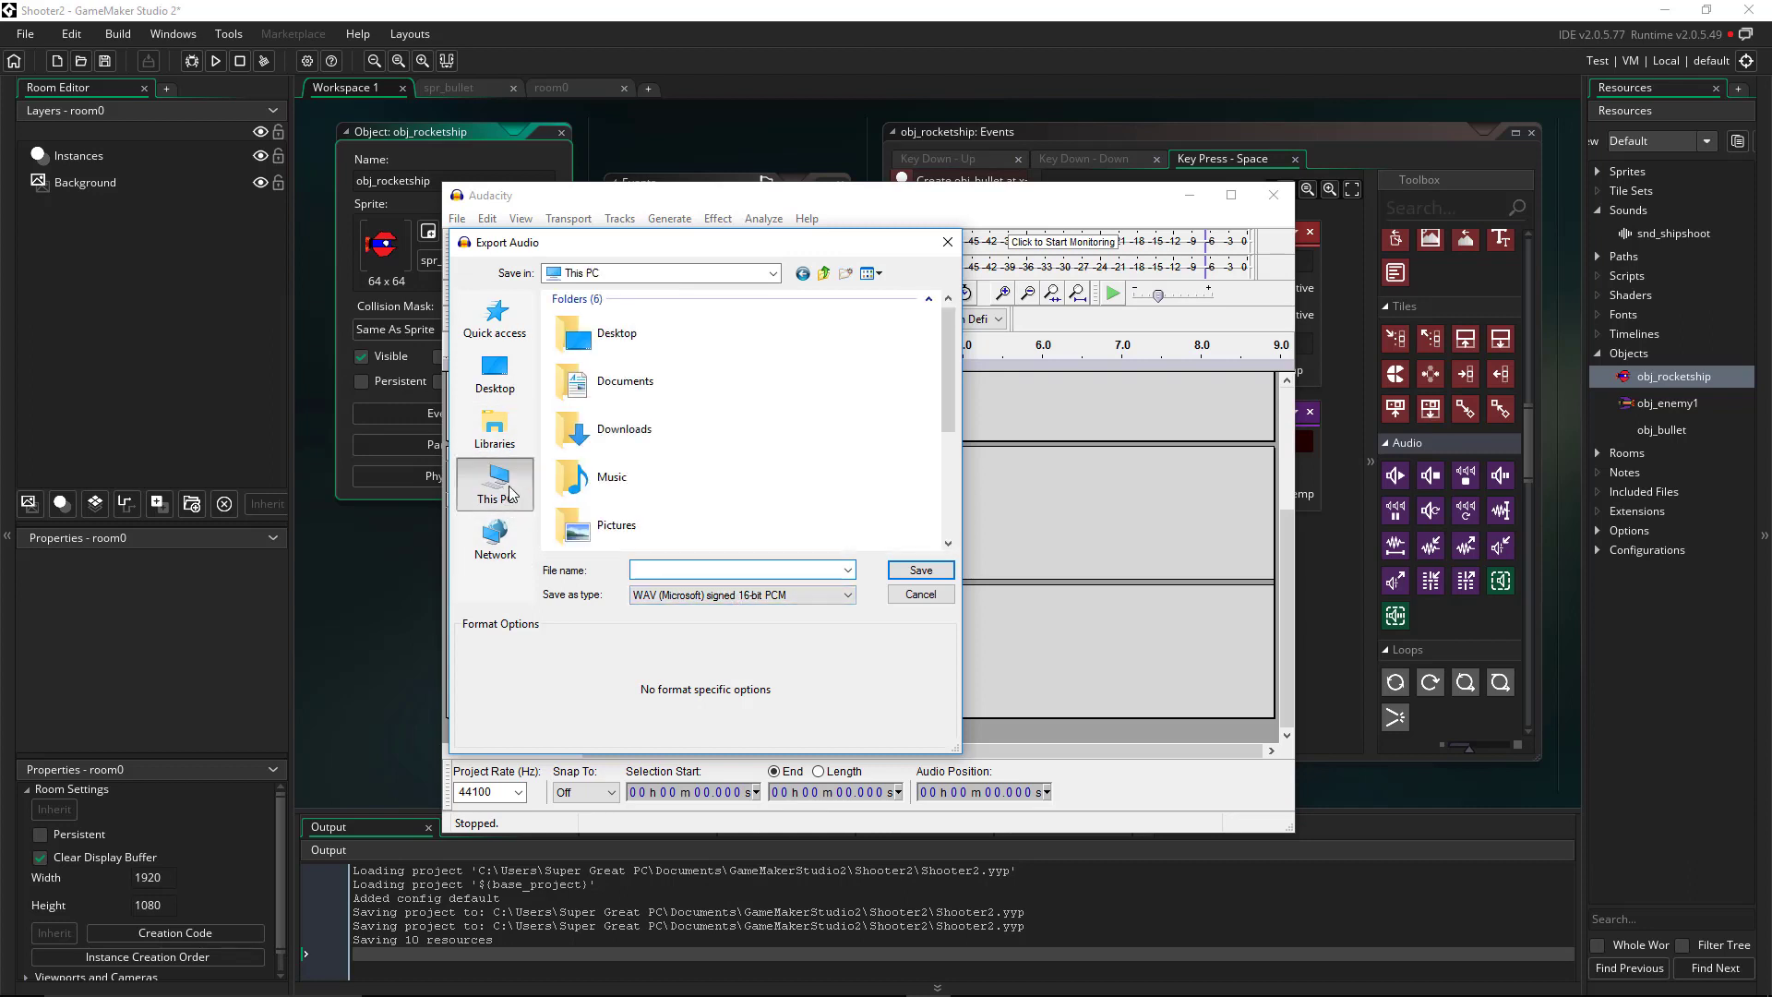
double_click(604, 384)
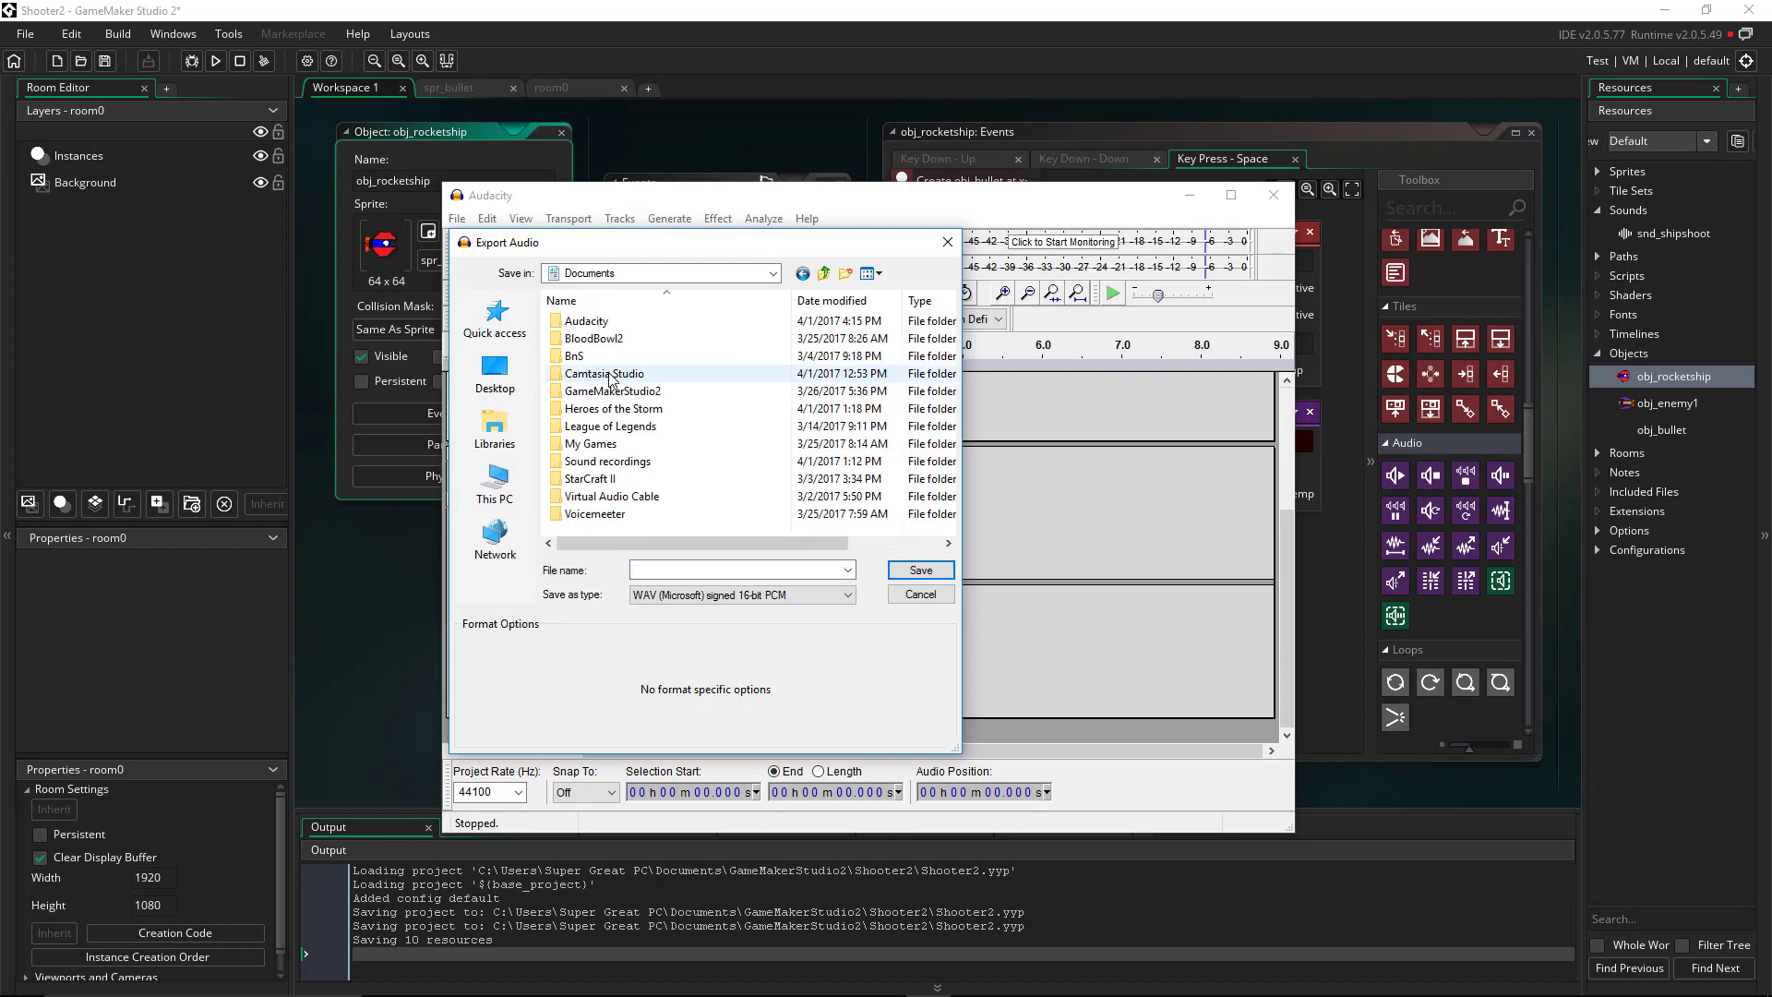
double_click(602, 462)
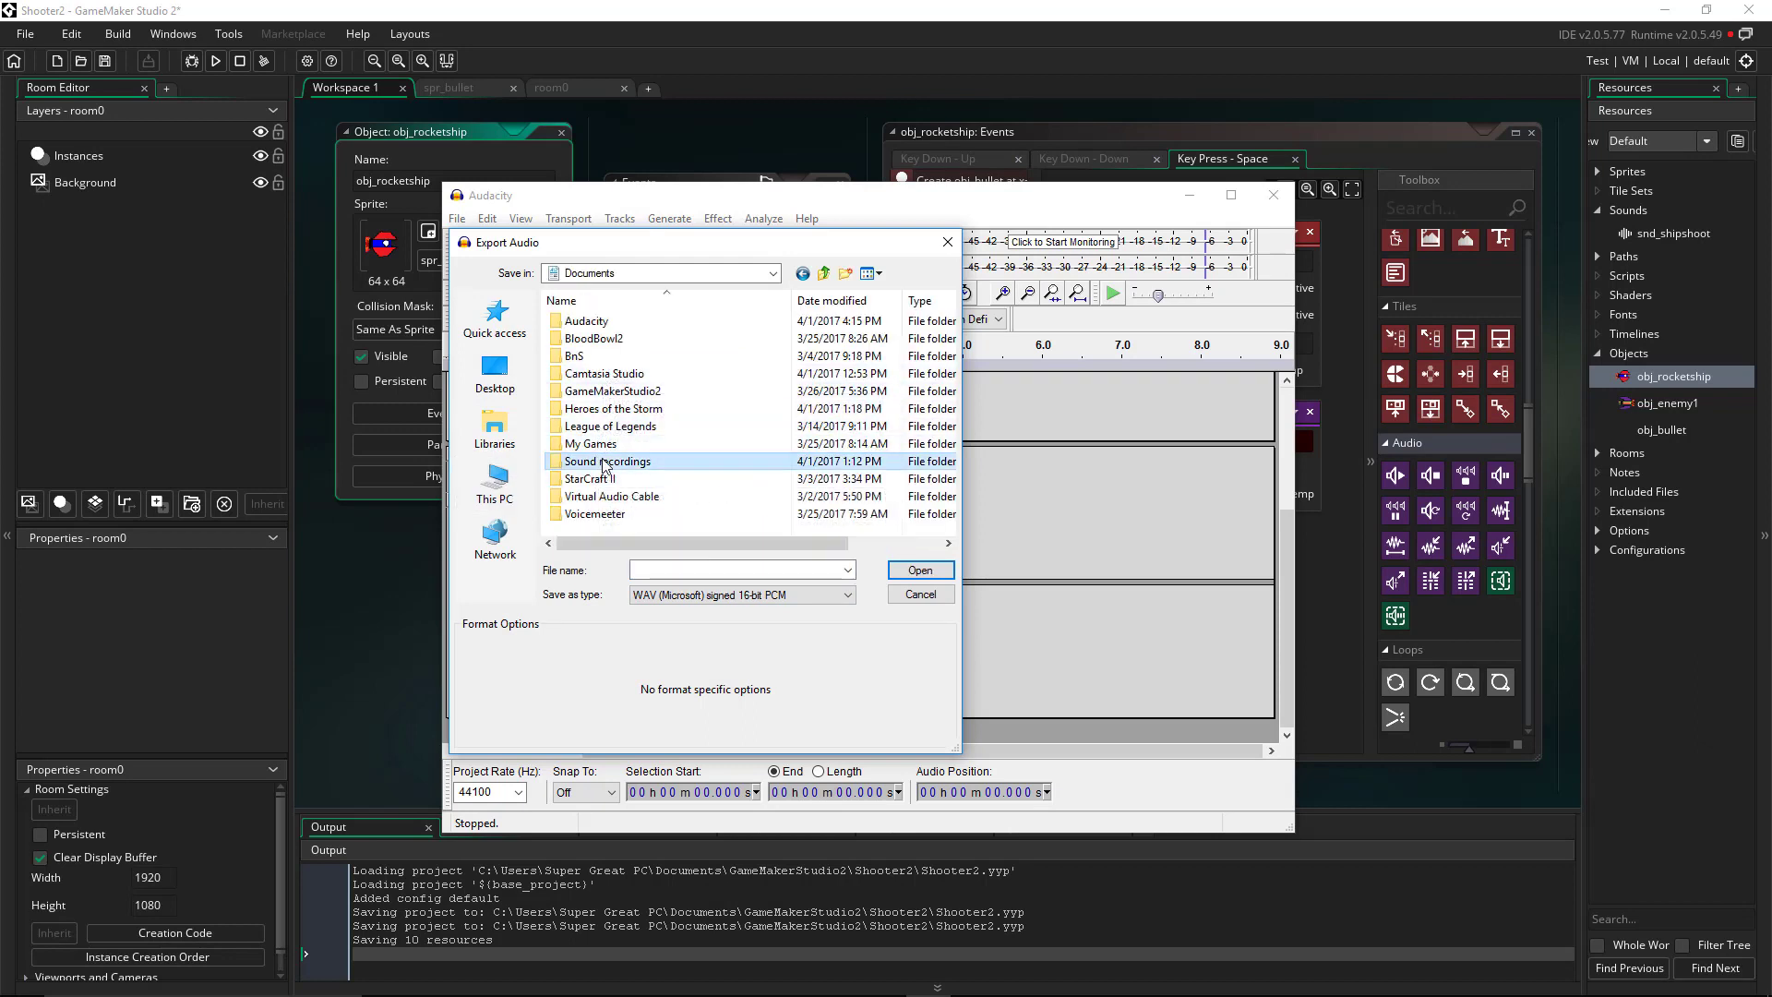
click(656, 569)
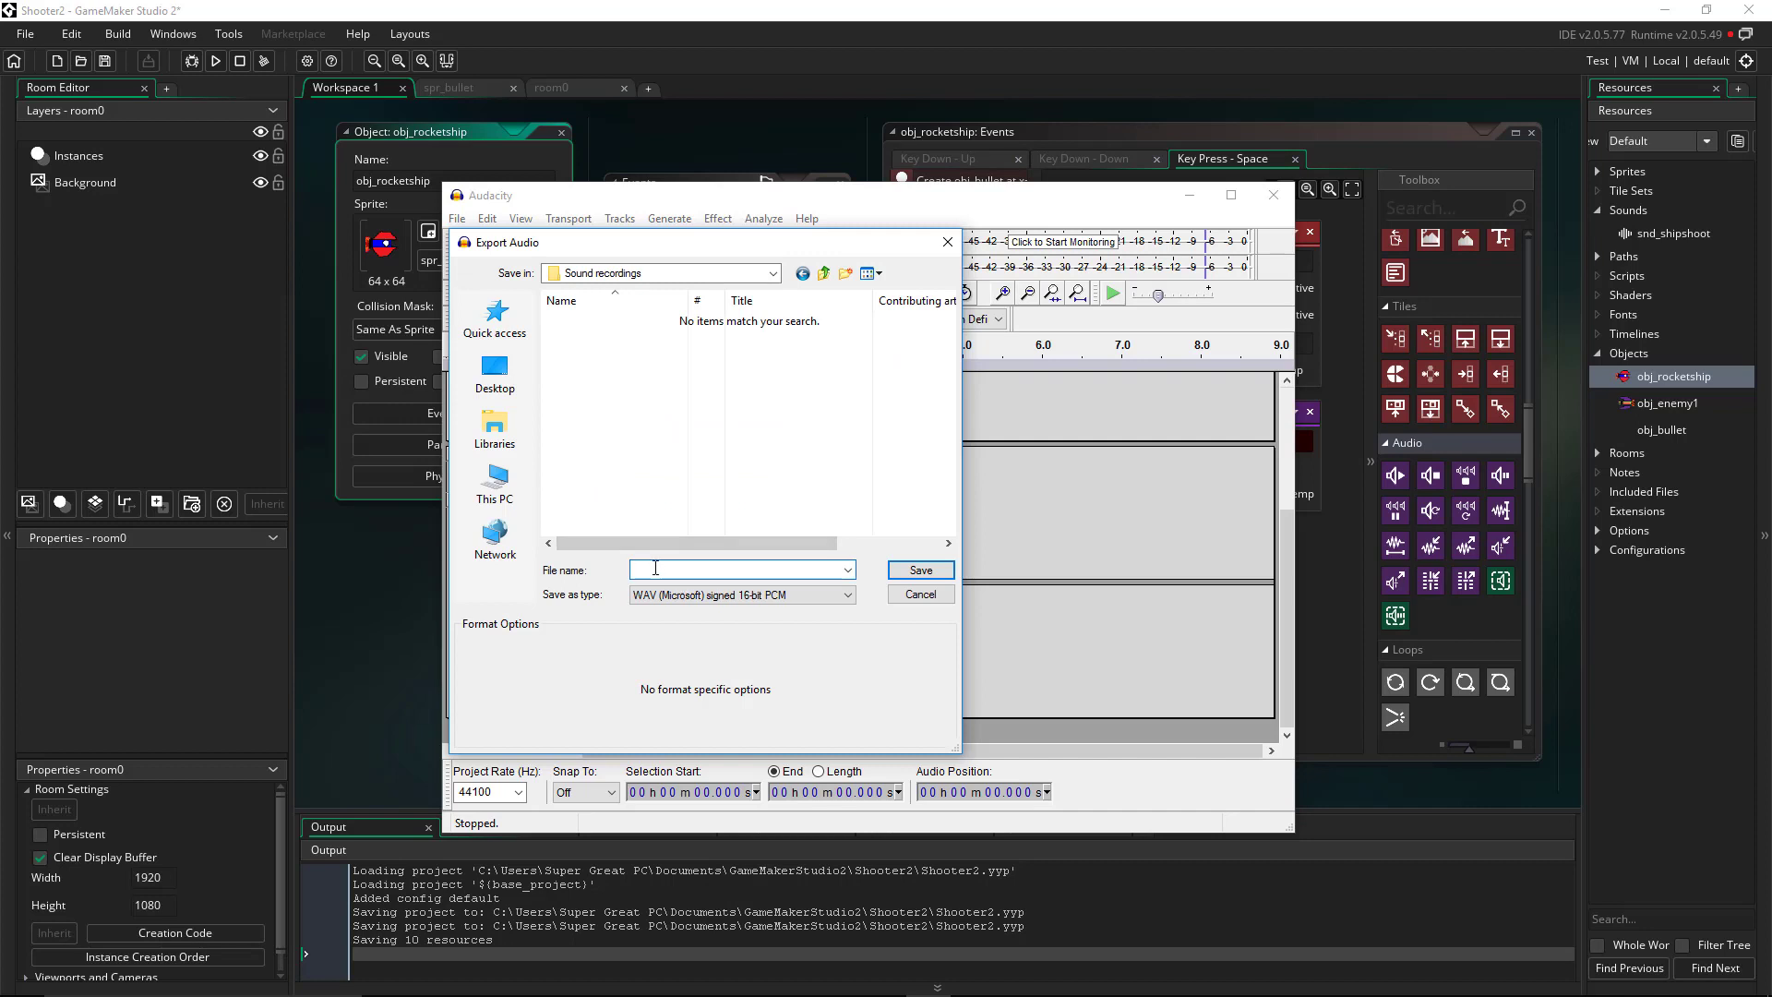
text(shipshoot)
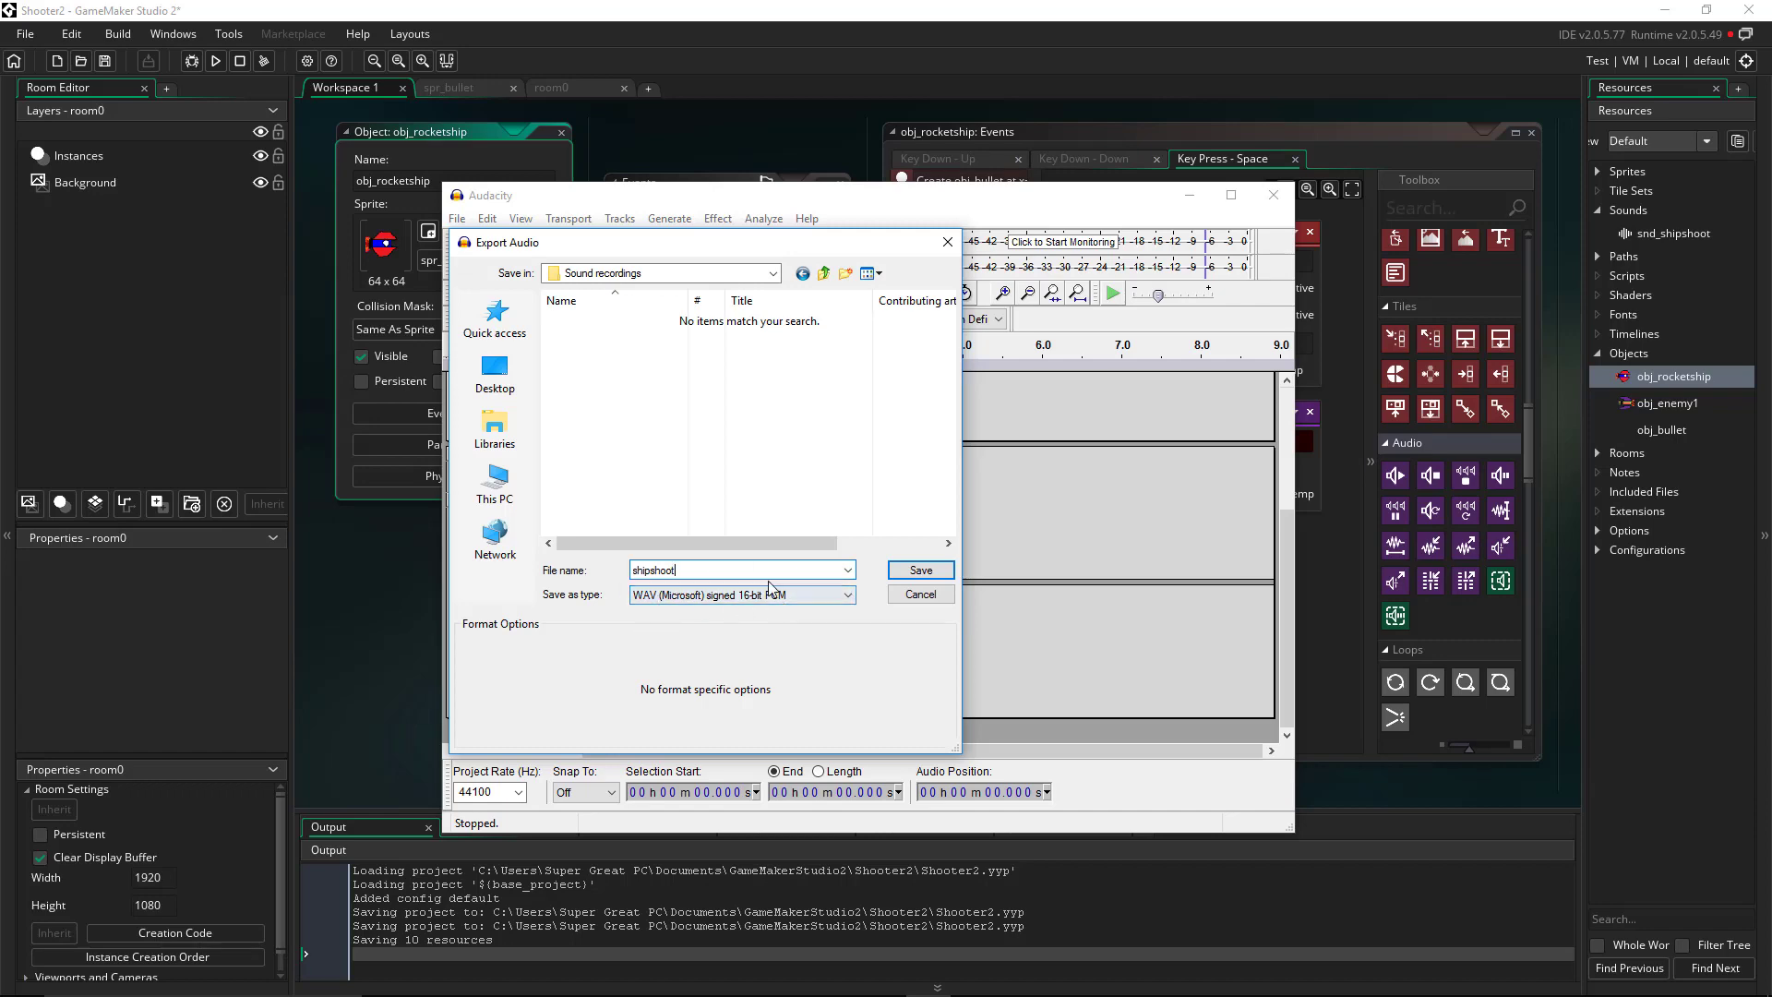
click(922, 573)
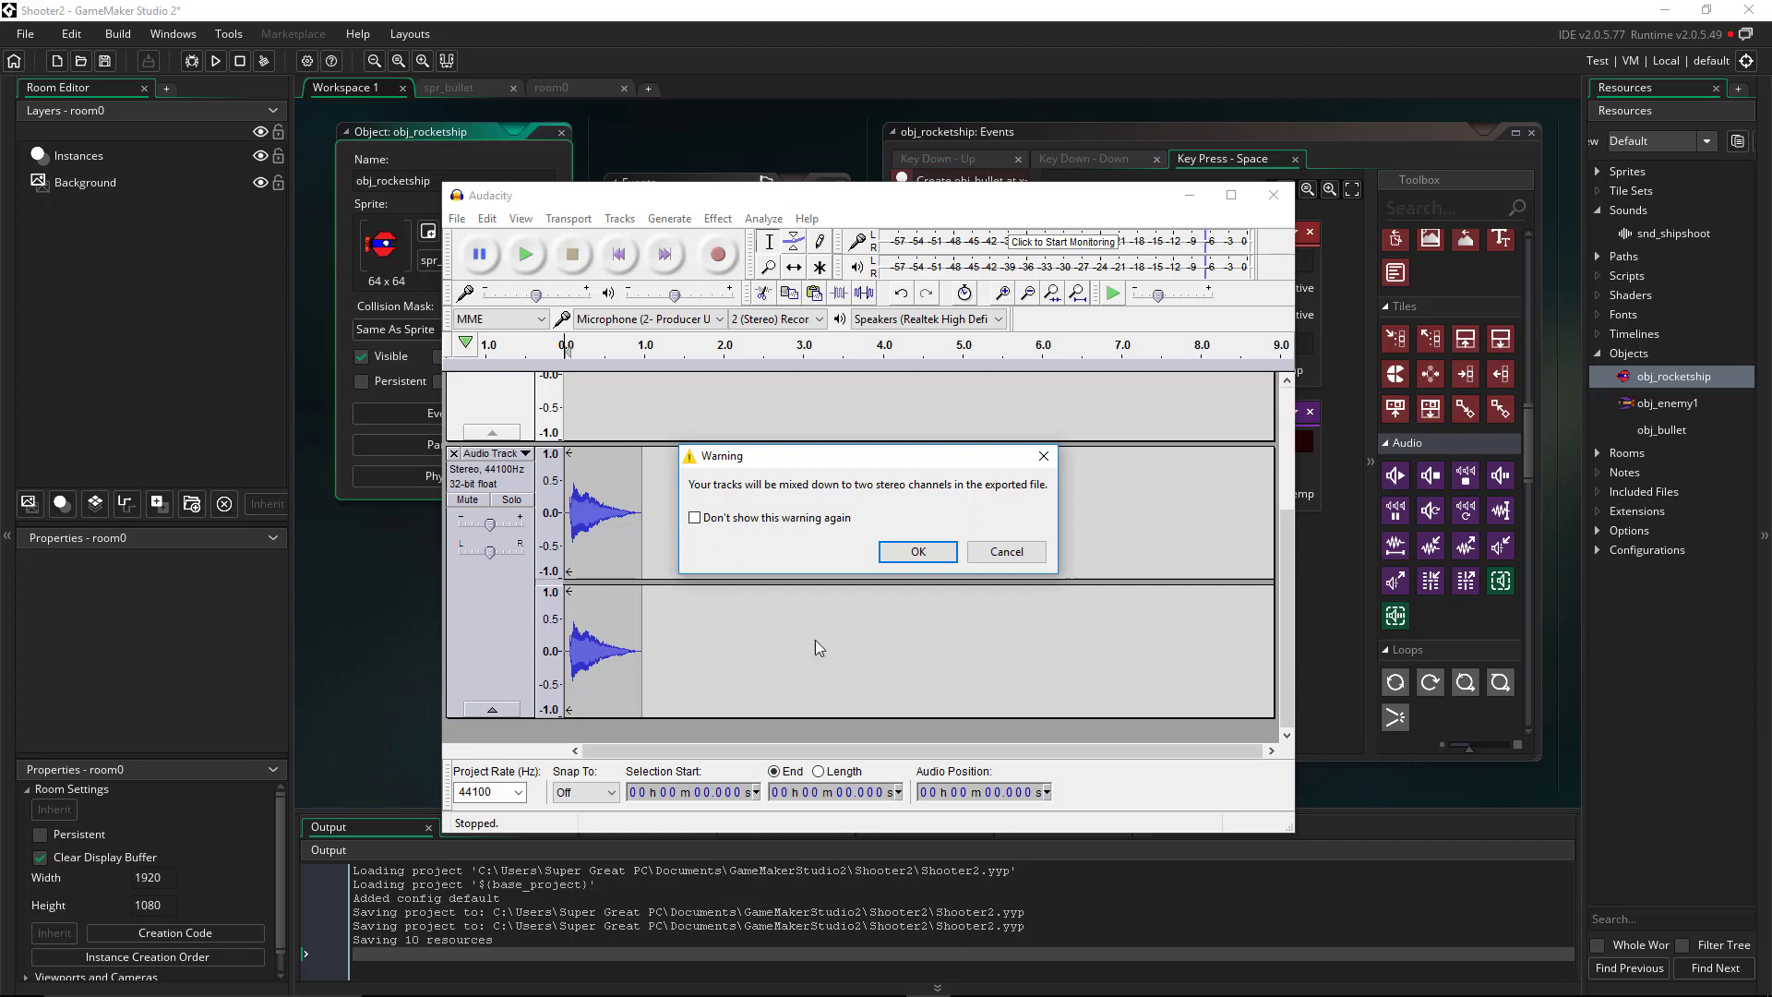
Permanently dismiss the stereo mixdown warning and complete the export with the metadata tags left empty.
click(694, 519)
click(915, 552)
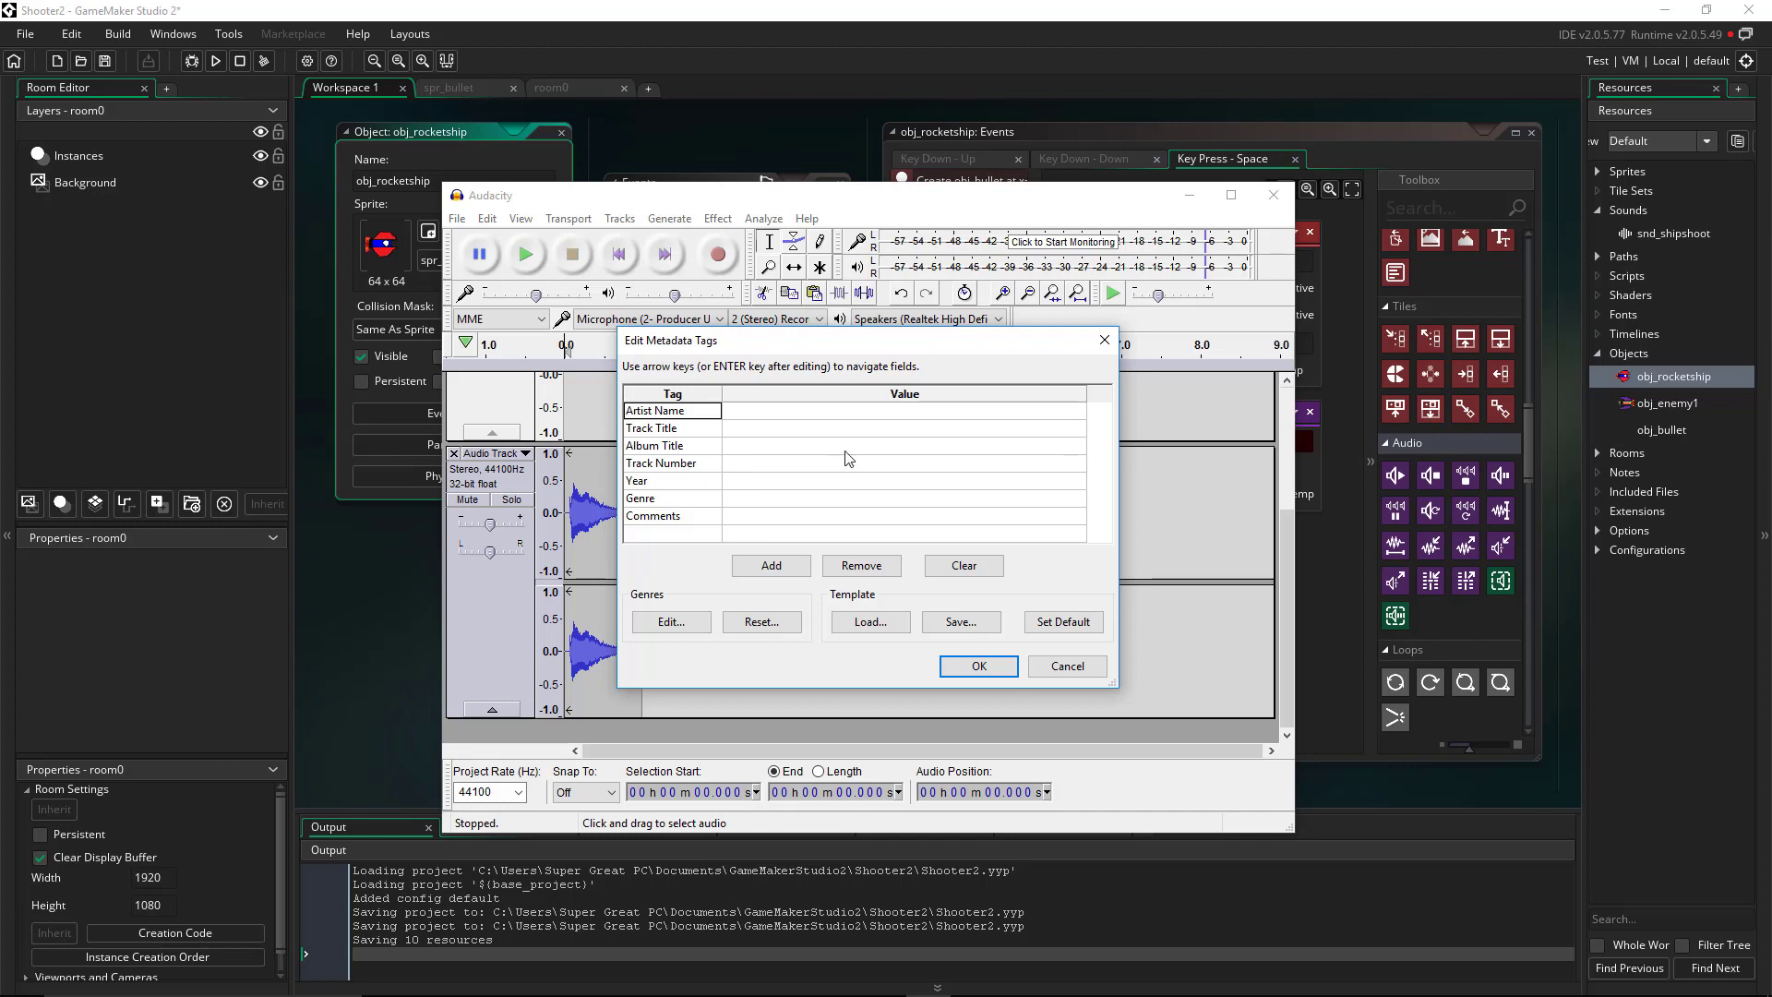
click(979, 667)
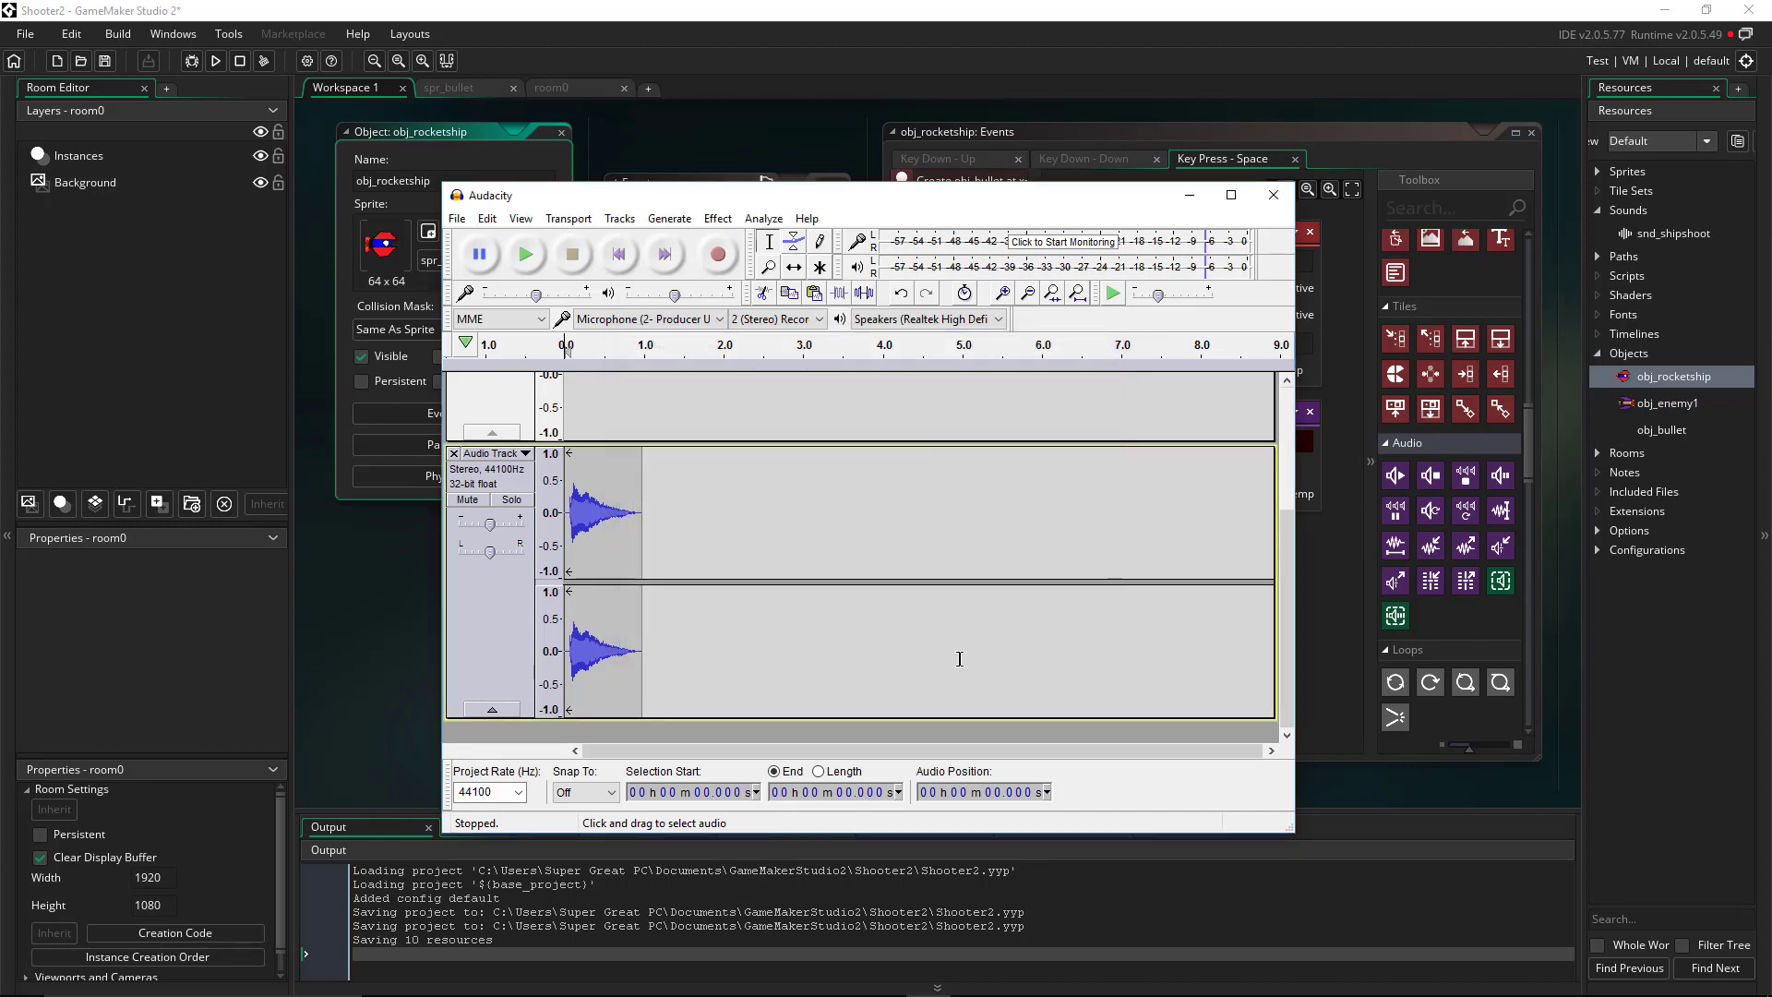
Create a new Audacity project, record an explosion sound about 4 seconds long, and play it back.
click(456, 218)
click(474, 240)
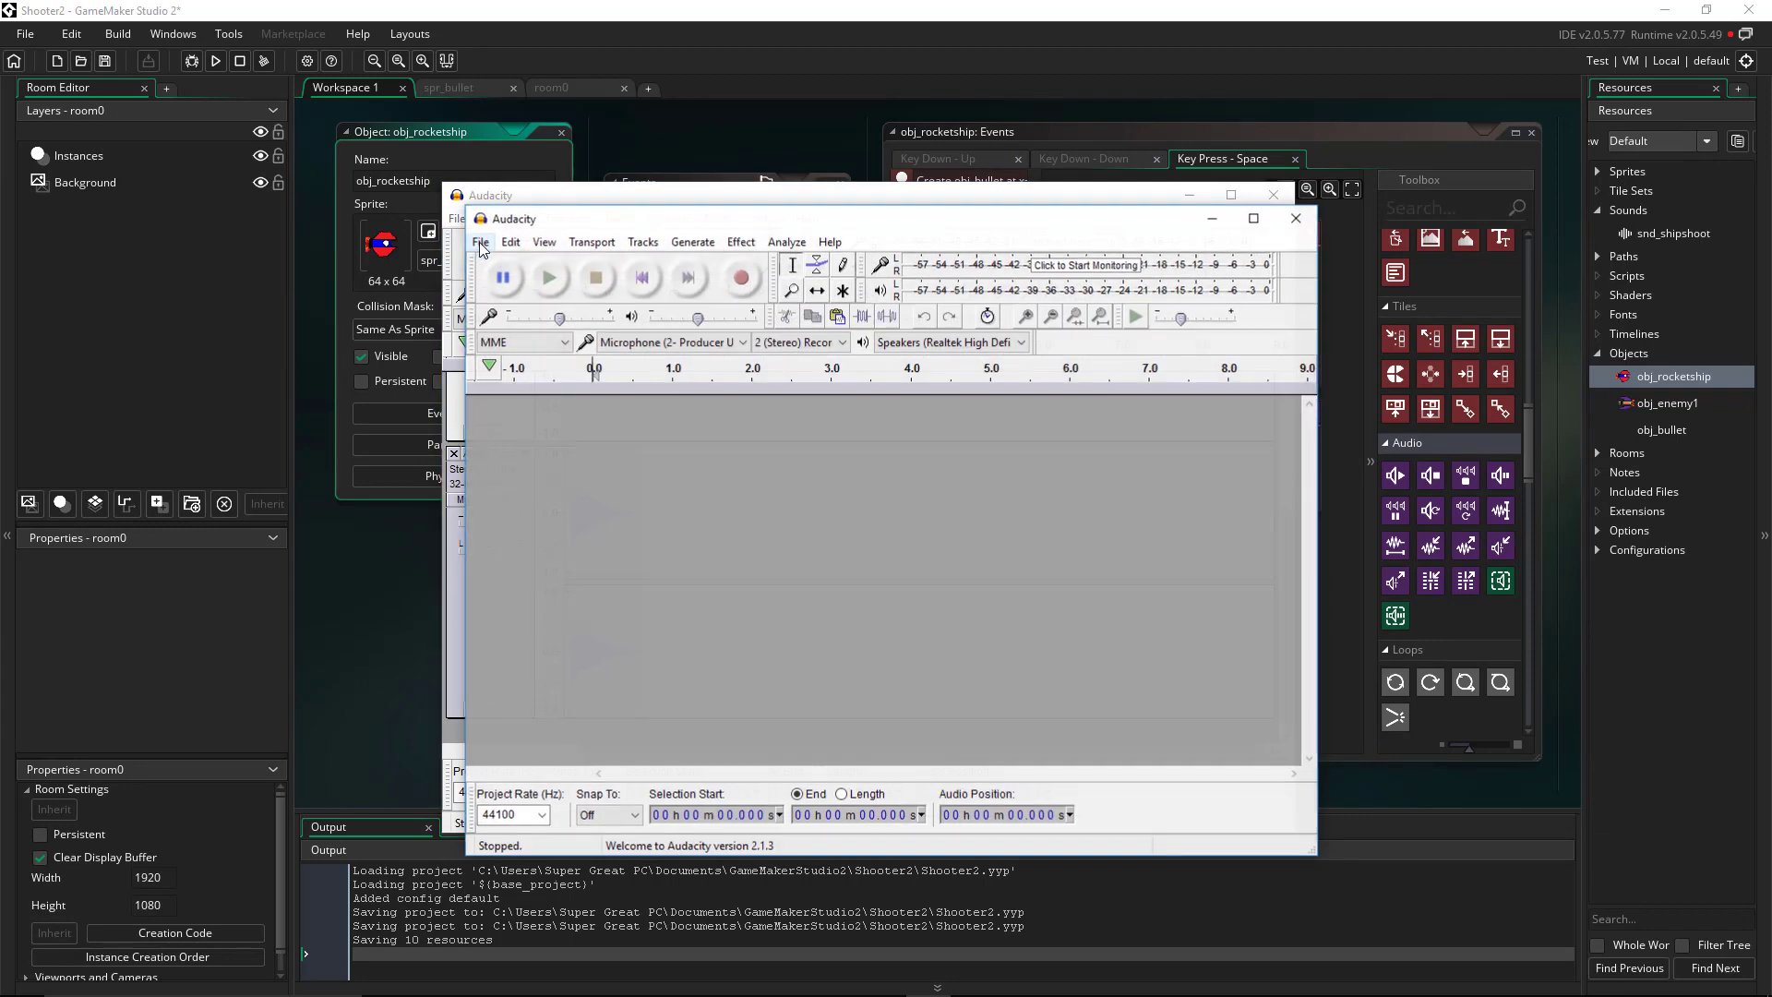
mouse_move(569, 223)
mouse_down()
mouse_move(794, 138)
mouse_move(591, 208)
mouse_up()
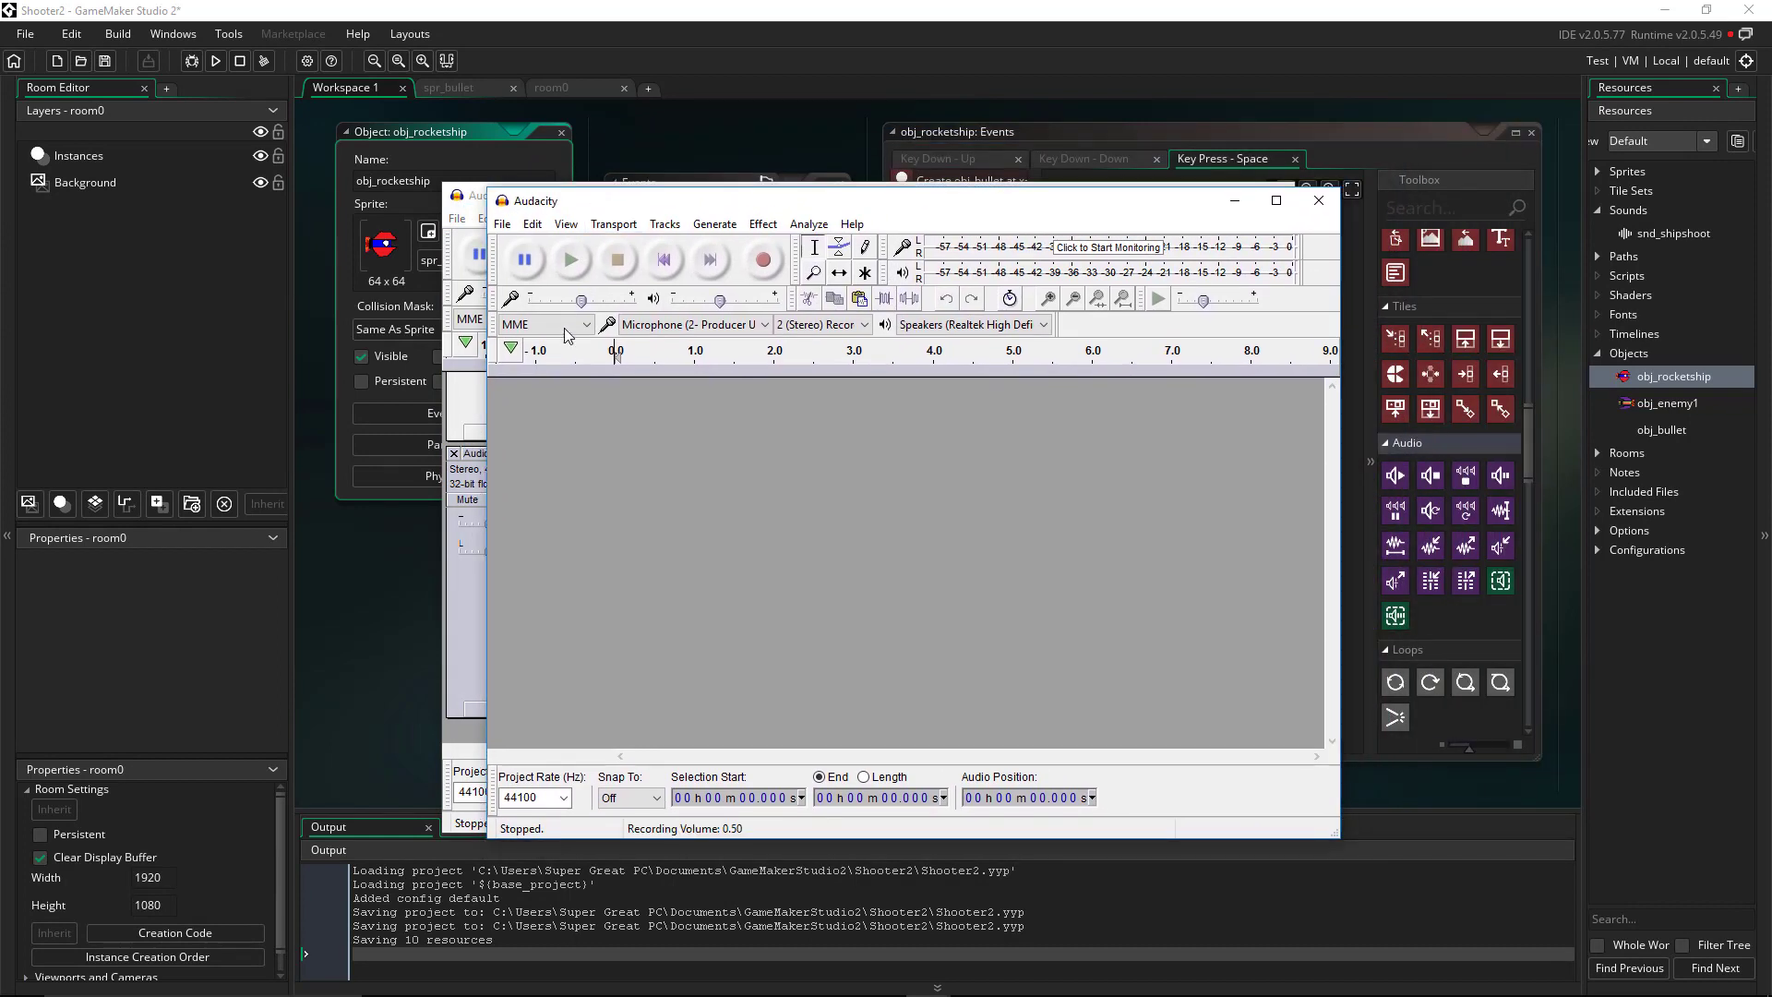
click(765, 262)
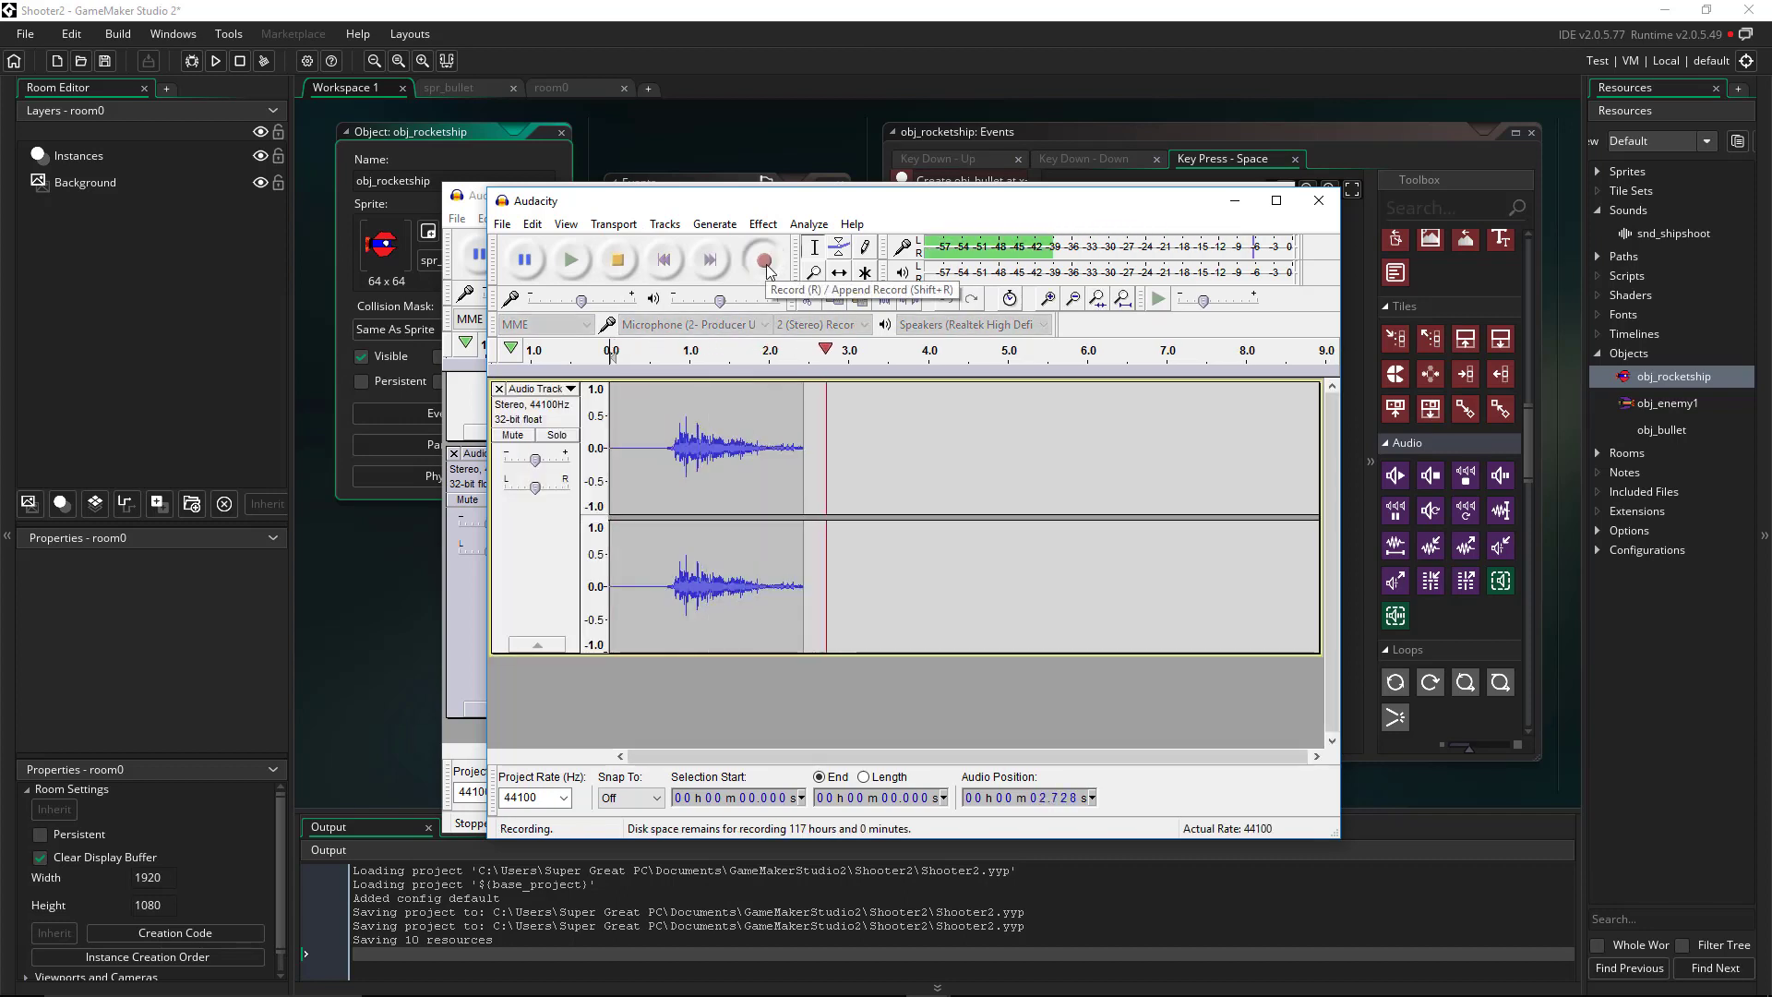
key(space)
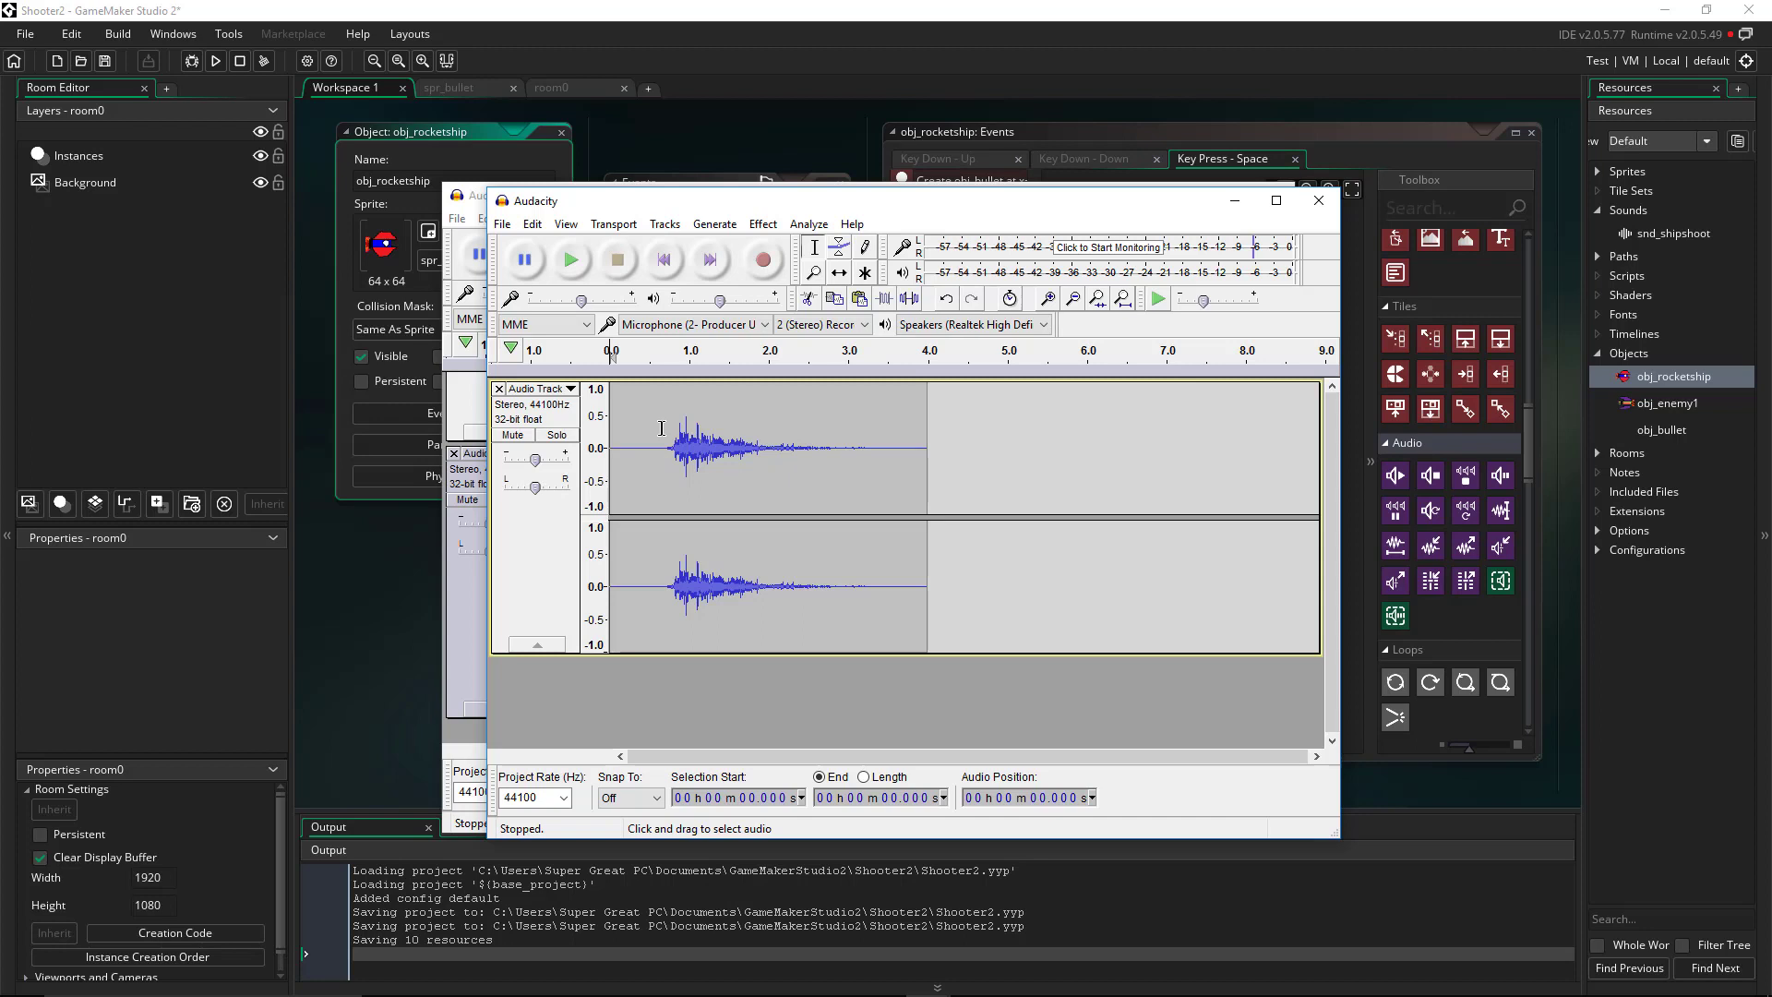
click(579, 268)
Trim the explosion recording by deleting about its first 0.67 seconds and the silence after about 2.54 seconds.
drag(662, 445, 605, 448)
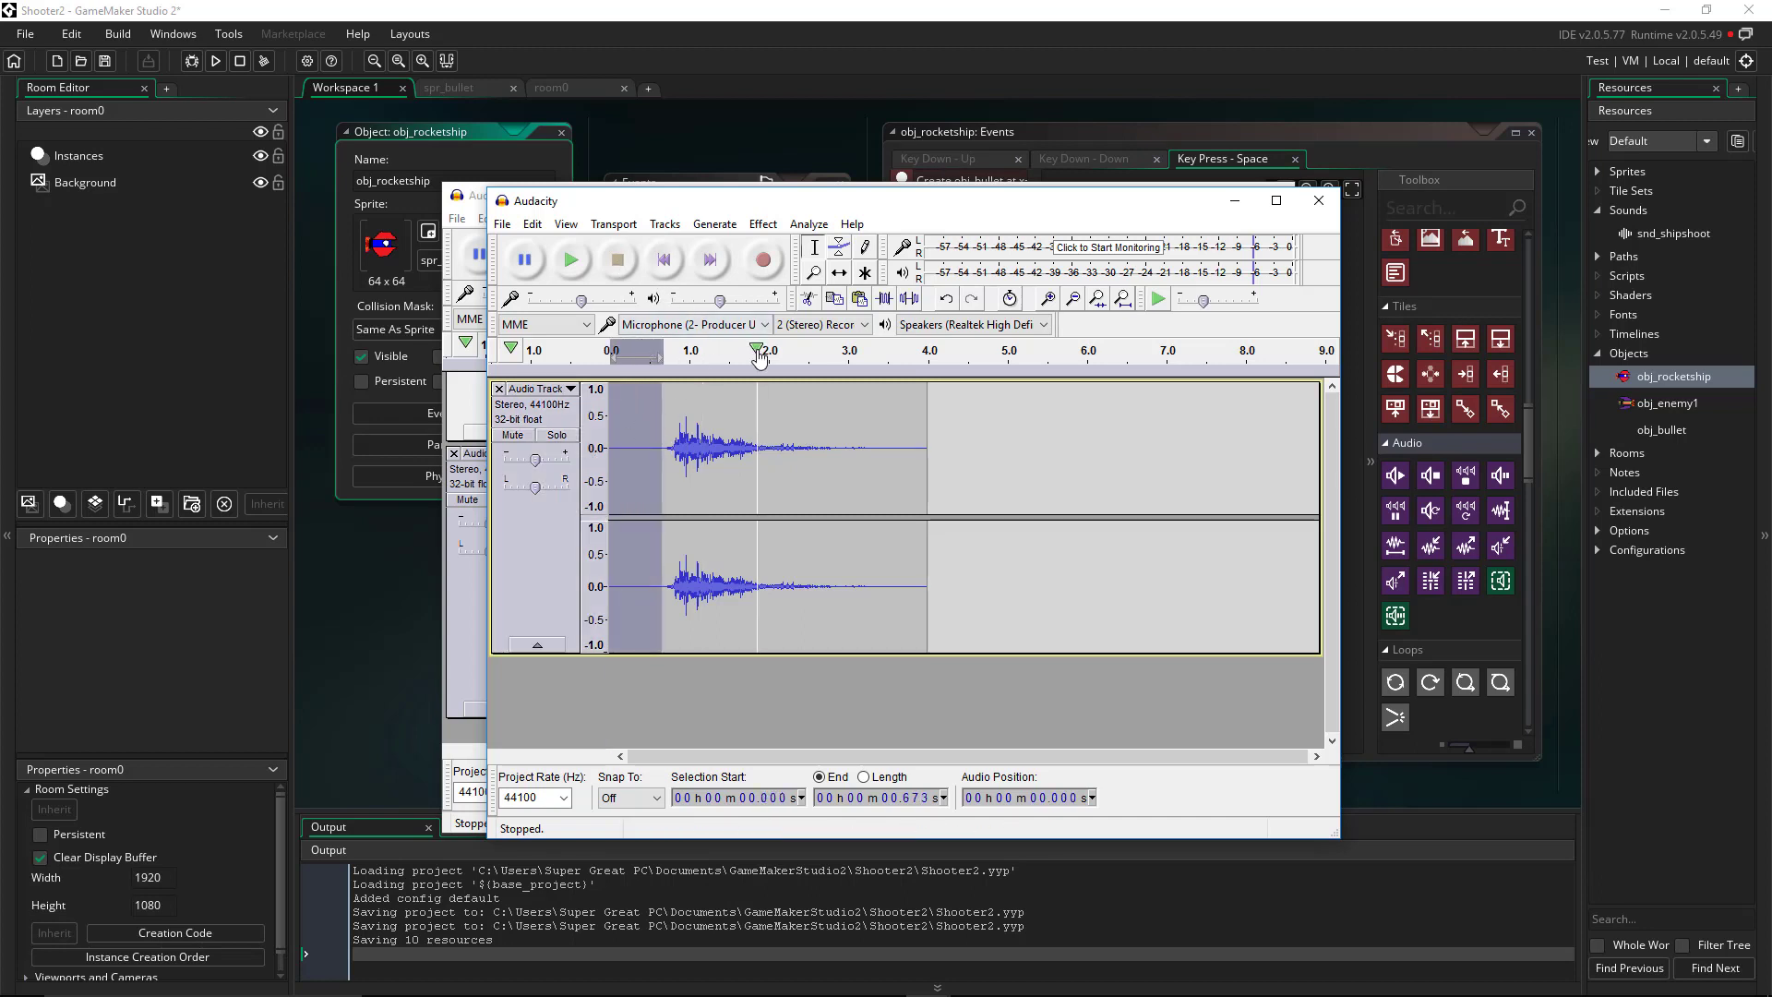
key(Delete)
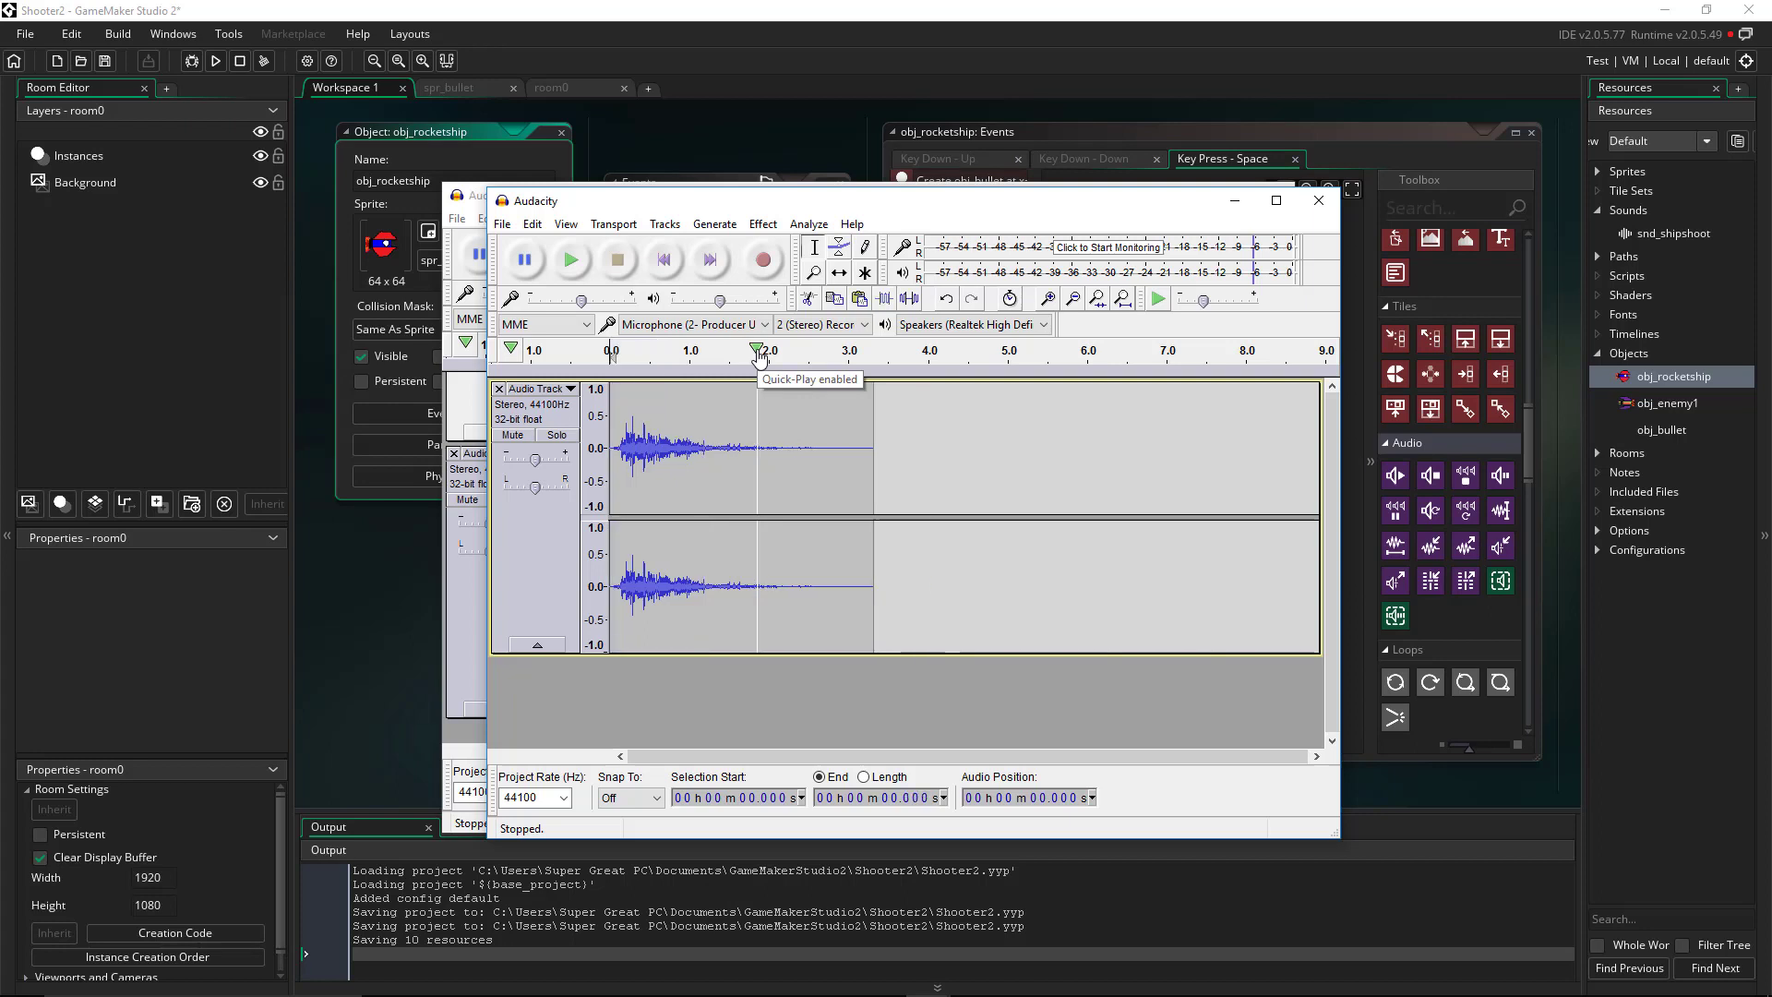
drag(813, 413, 909, 429)
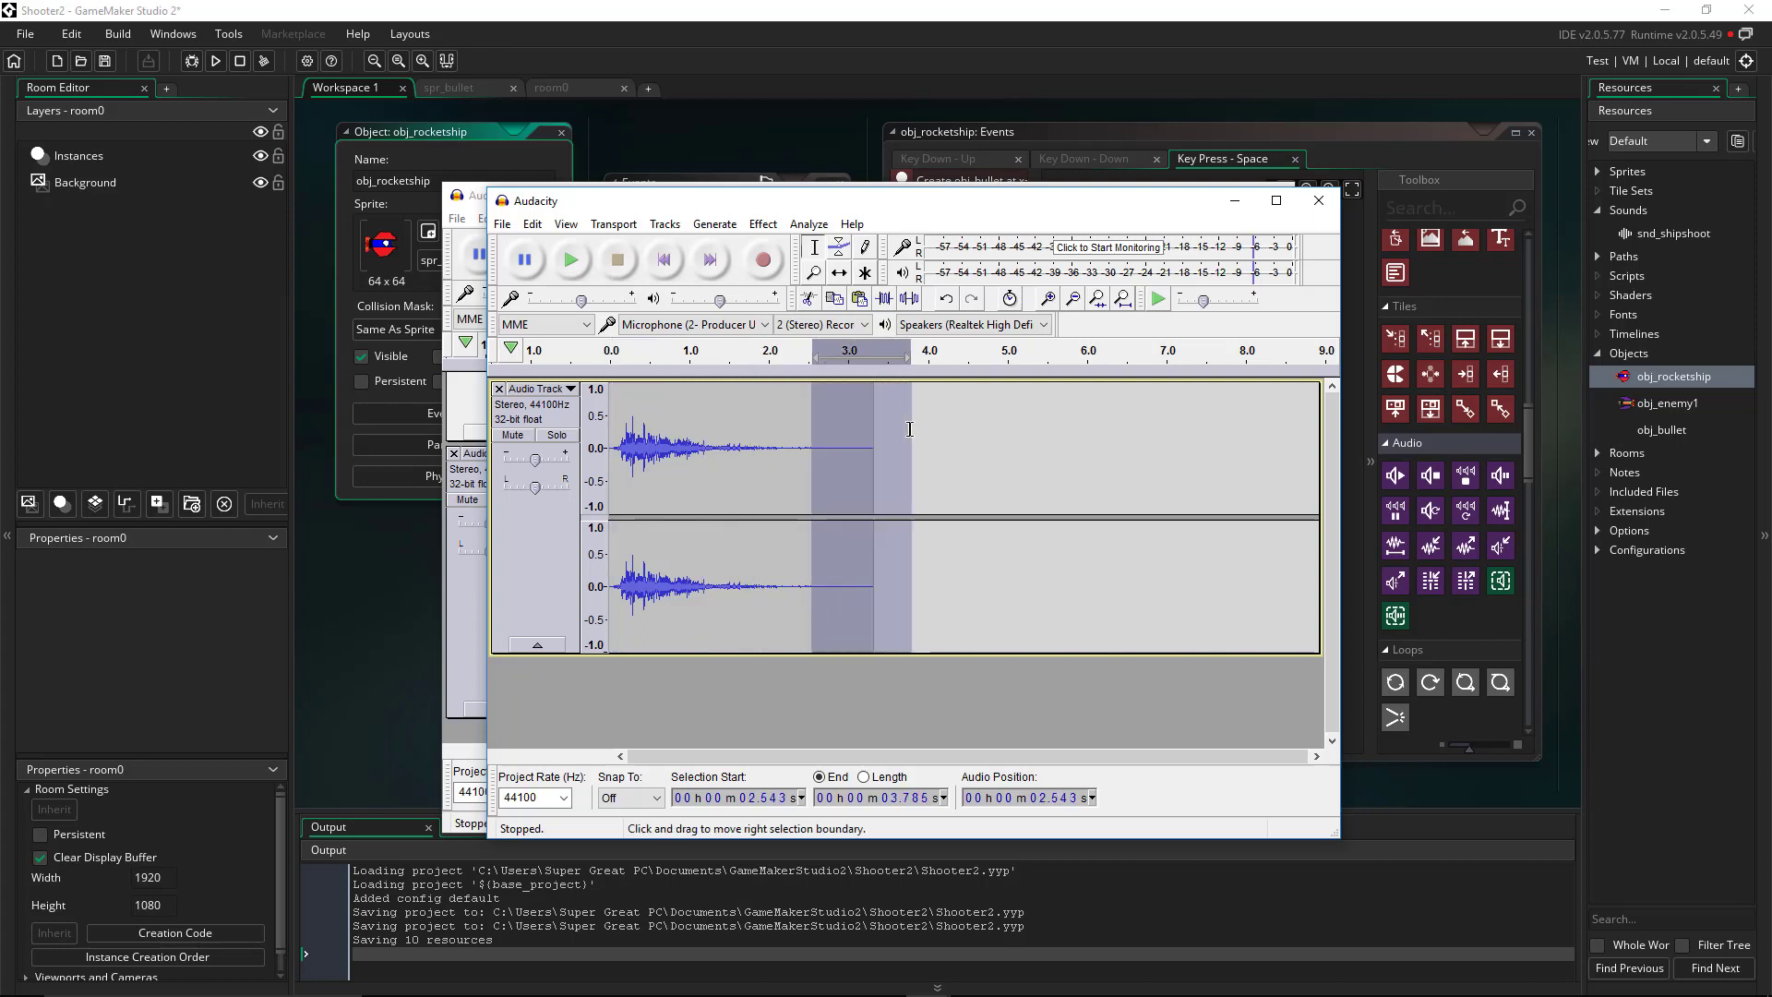
key(Delete)
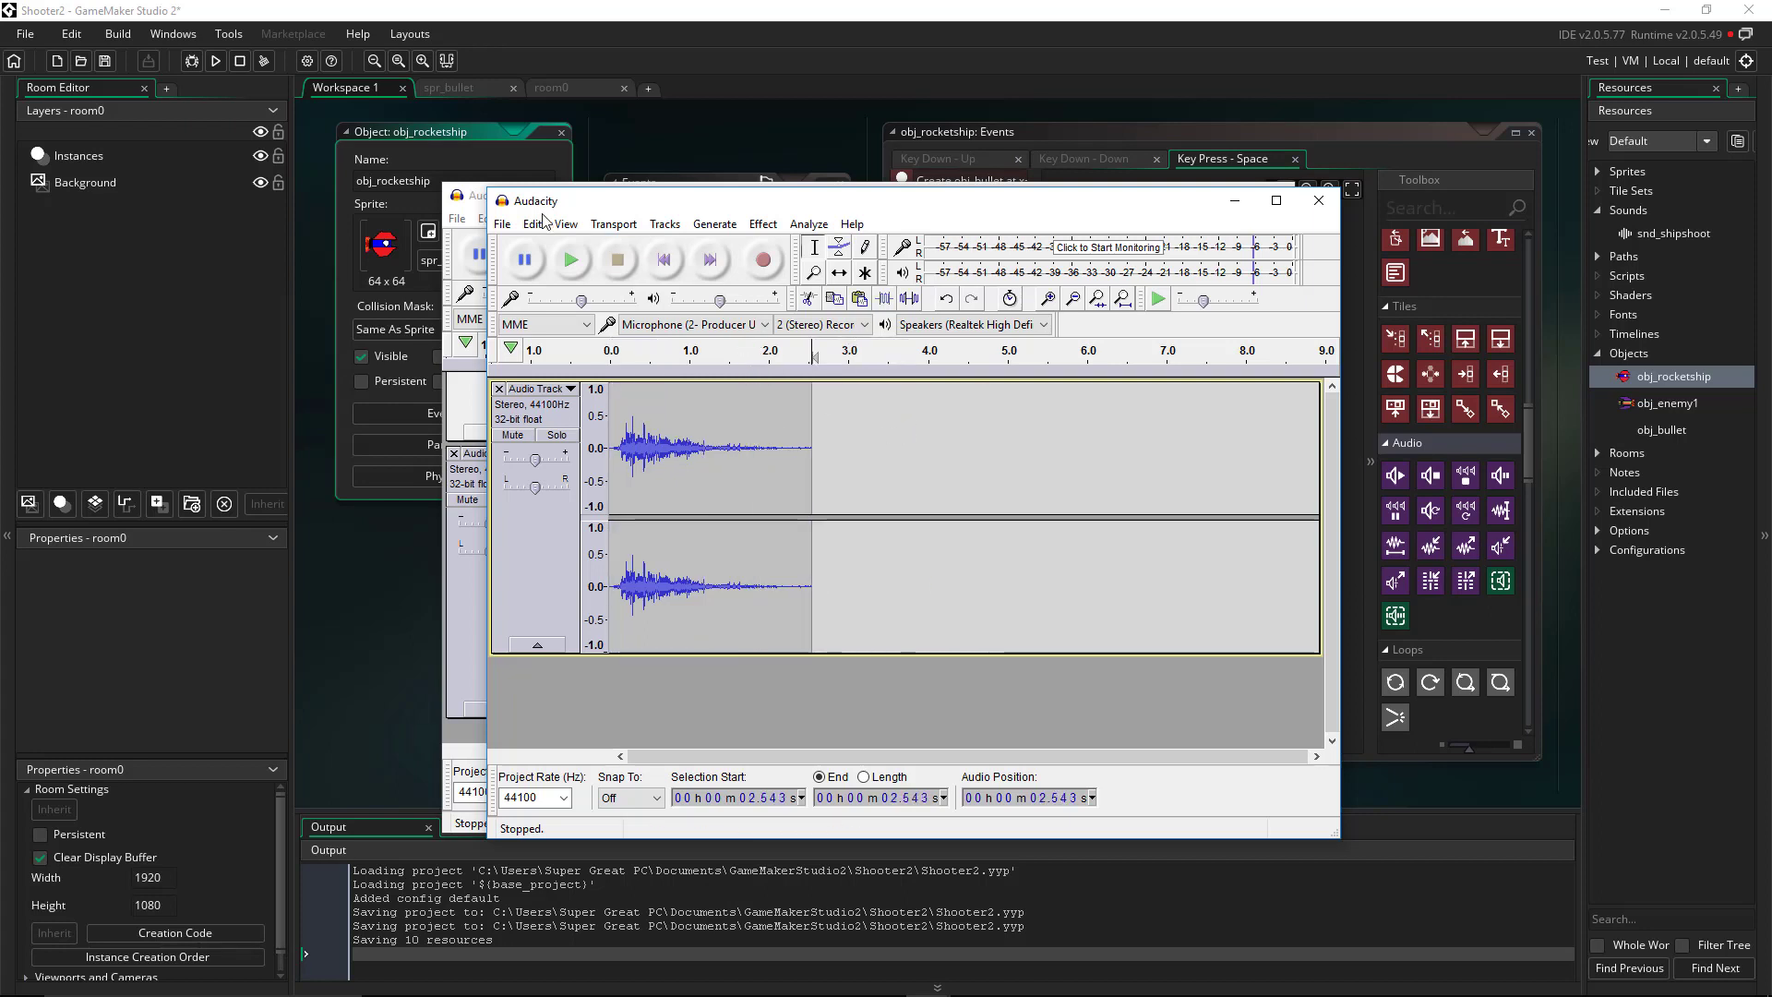
Export the trimmed recording as a WAV file named explosion in the Sound recordings folder, leaving the metadata tags empty.
click(502, 225)
click(554, 473)
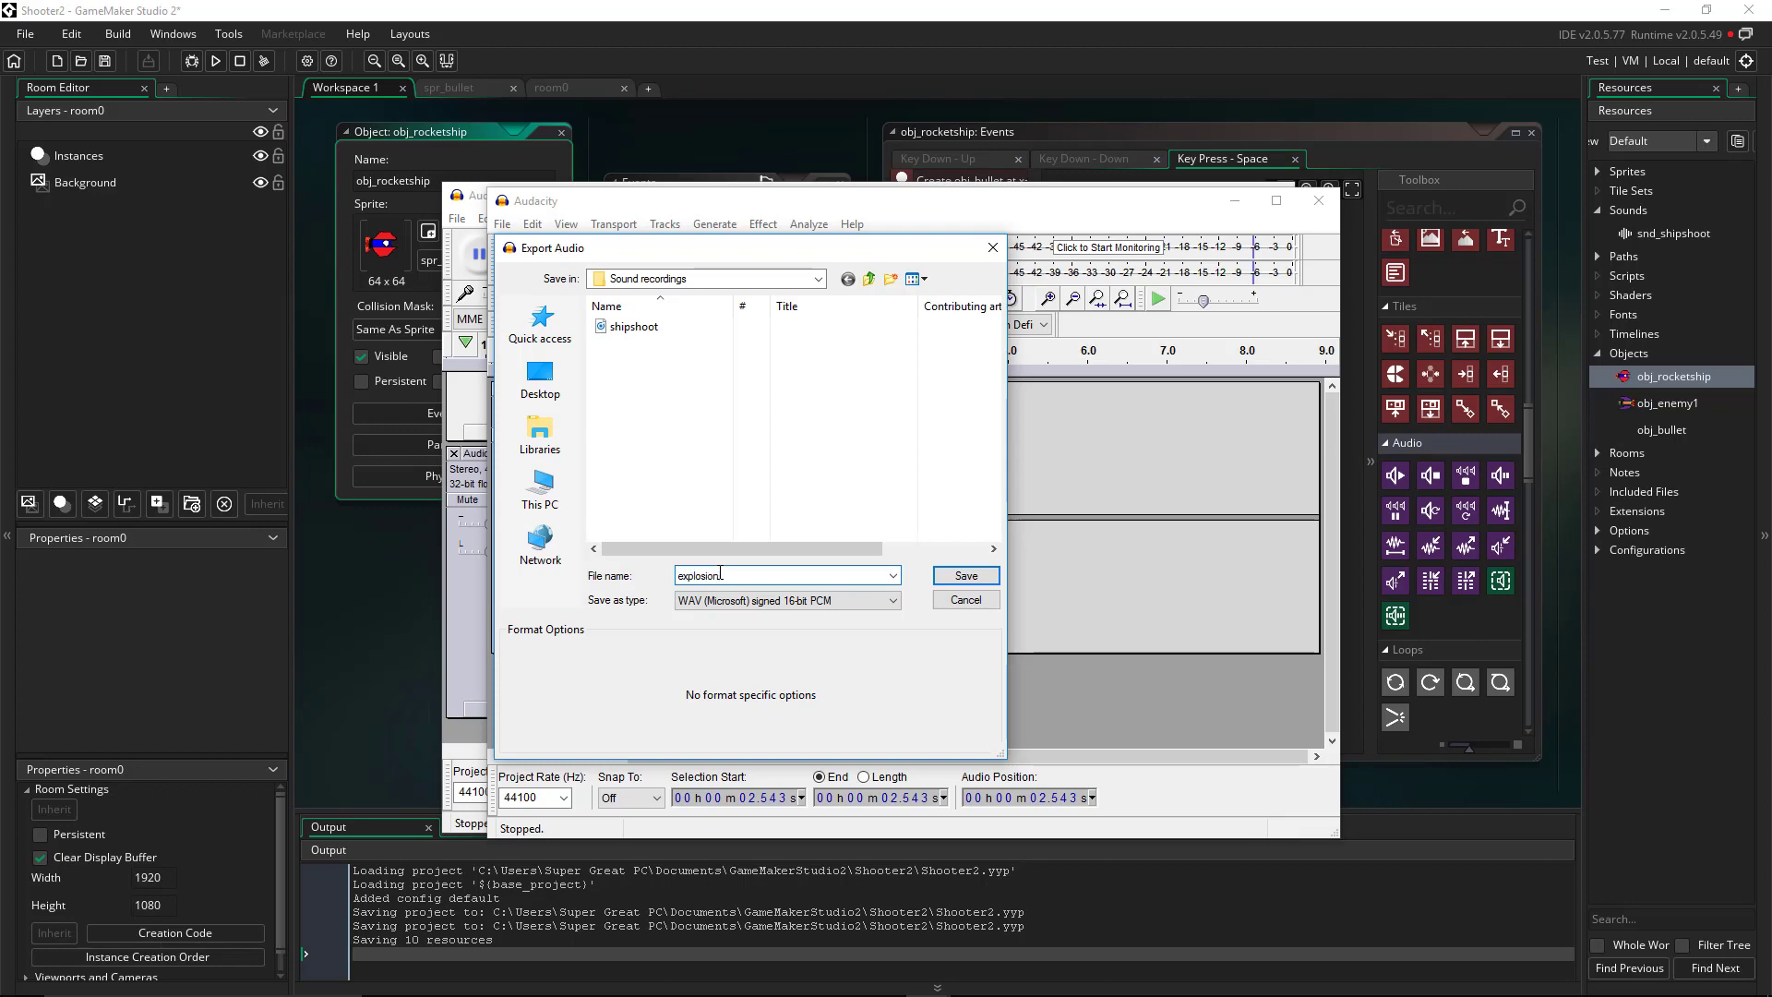
click(984, 575)
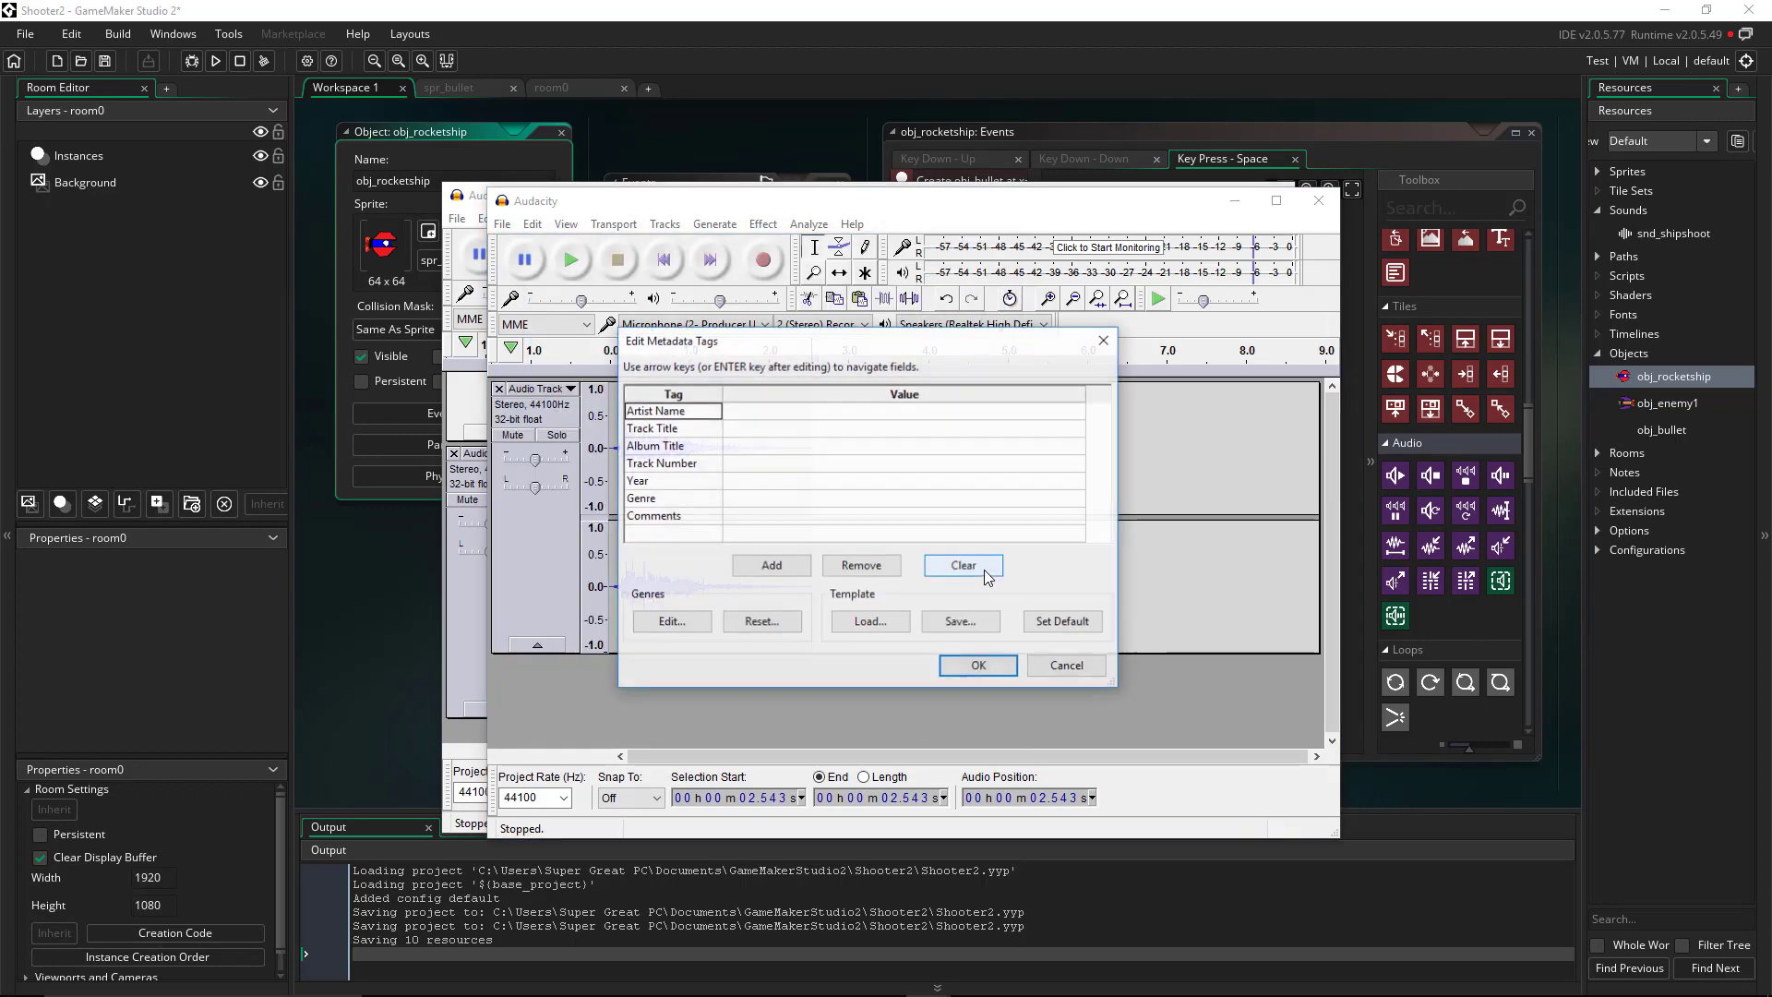
click(963, 669)
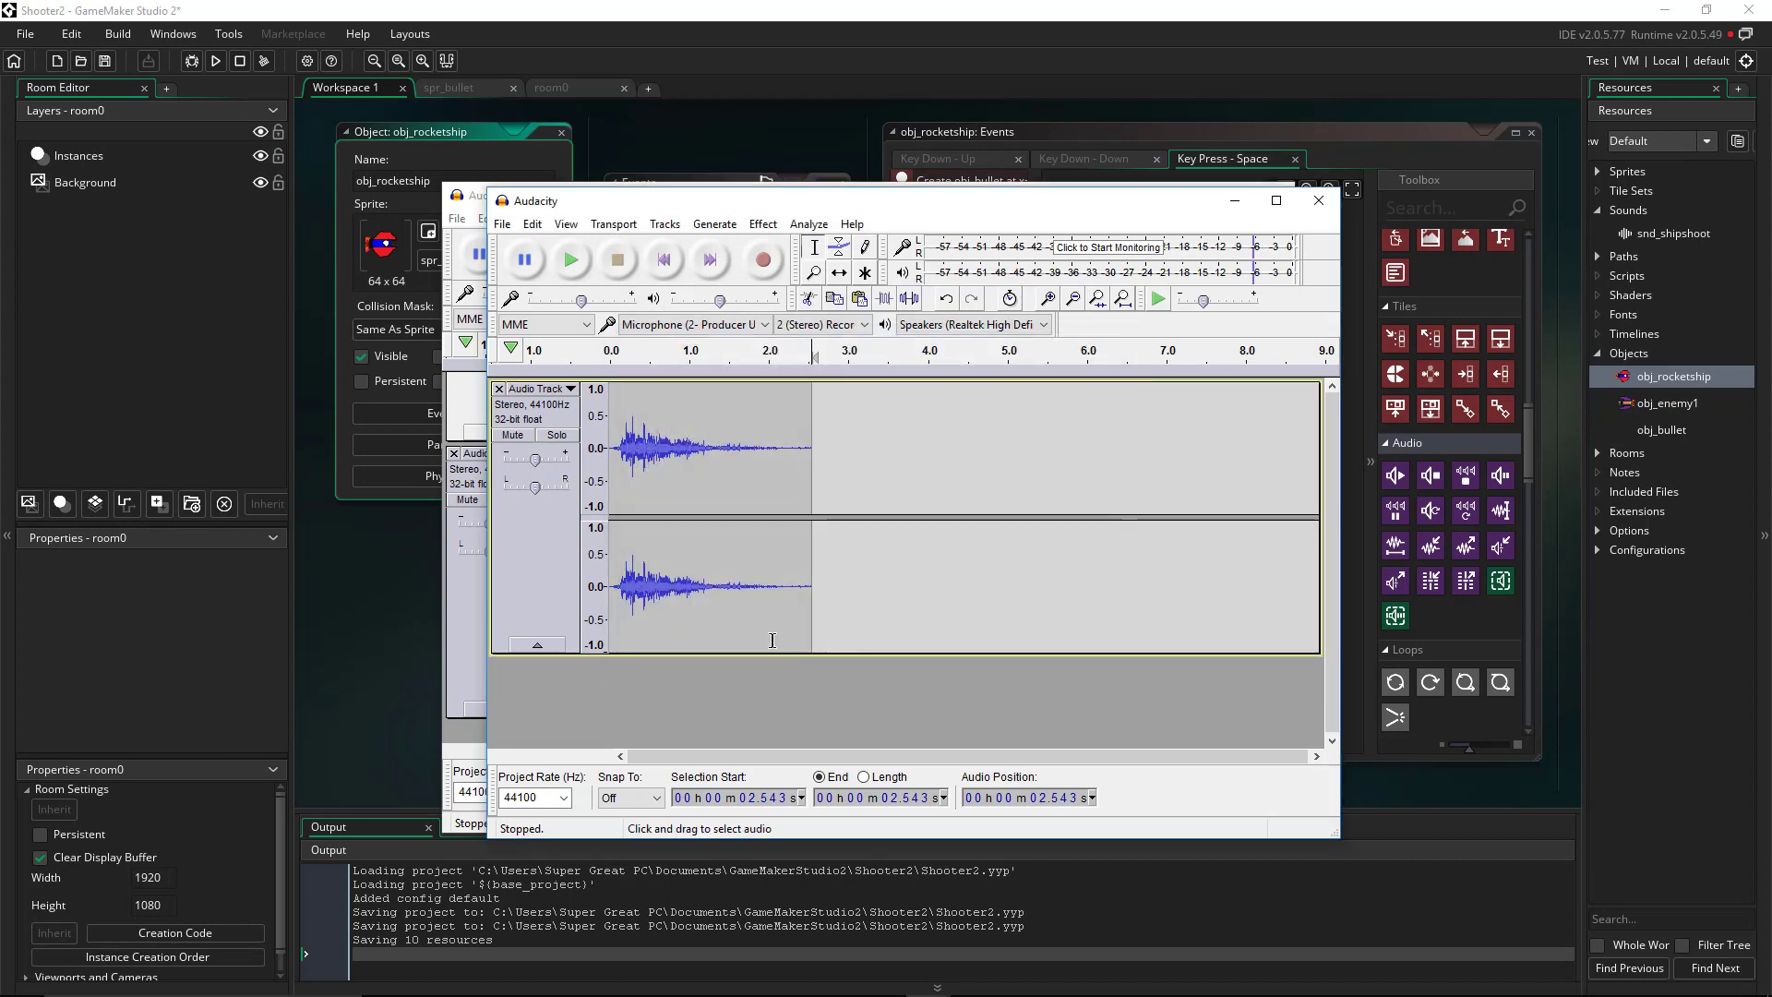